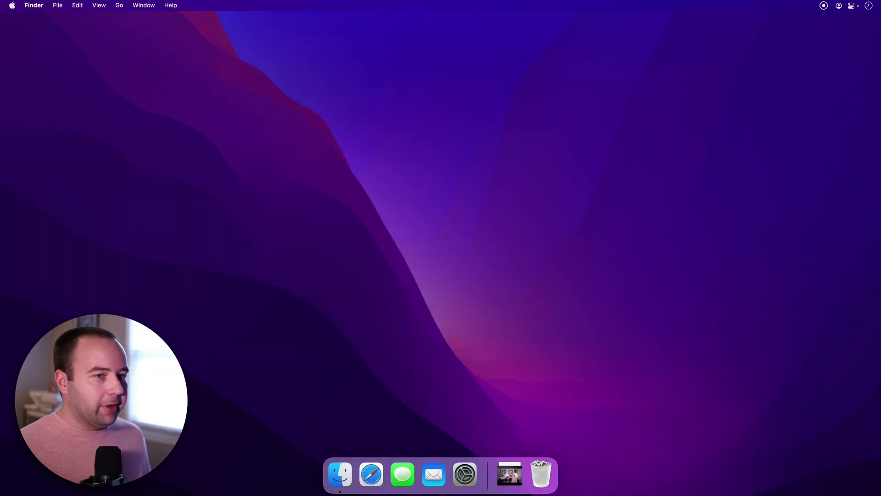
key(alt+space)
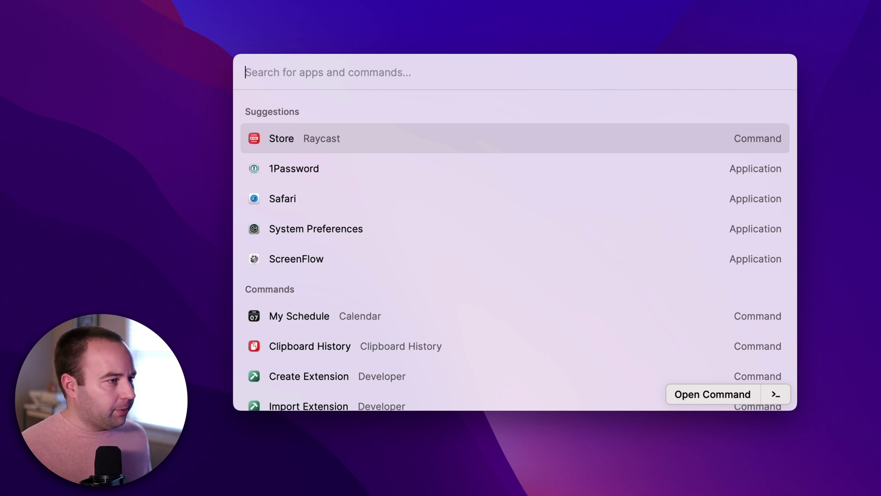
key(Down)
key(Down)
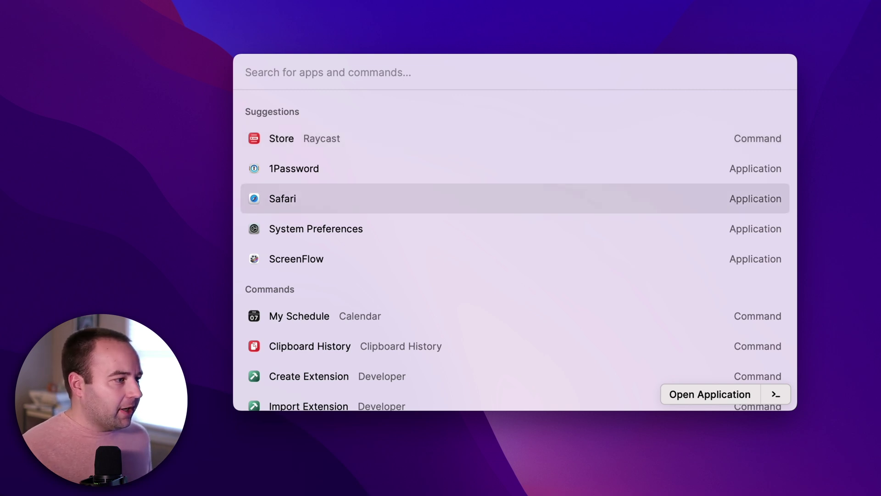
key(Down)
key(Down)
key(Up)
key(Up)
key(Up)
key(Up)
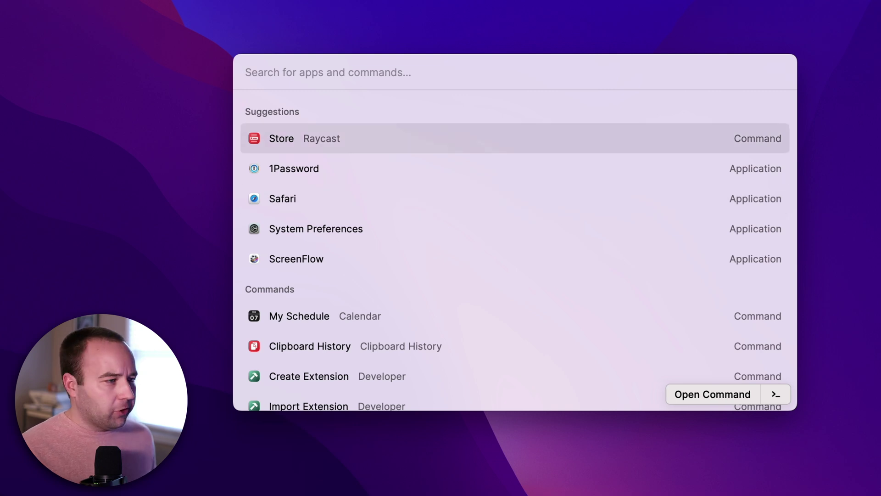
key(Down)
key(Down)
key(Down)
key(Down)
key(Down)
key(Down)
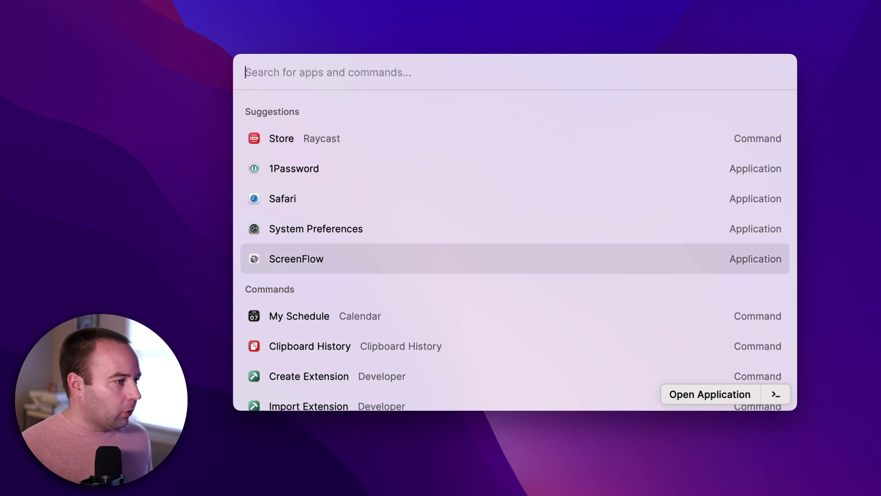
key(Down)
key(Down)
key(Down)
key(Down)
key(Down)
key(Down)
key(Down)
key(Down)
key(Down)
key(Down)
key(Down)
key(Down)
key(Down)
key(Down)
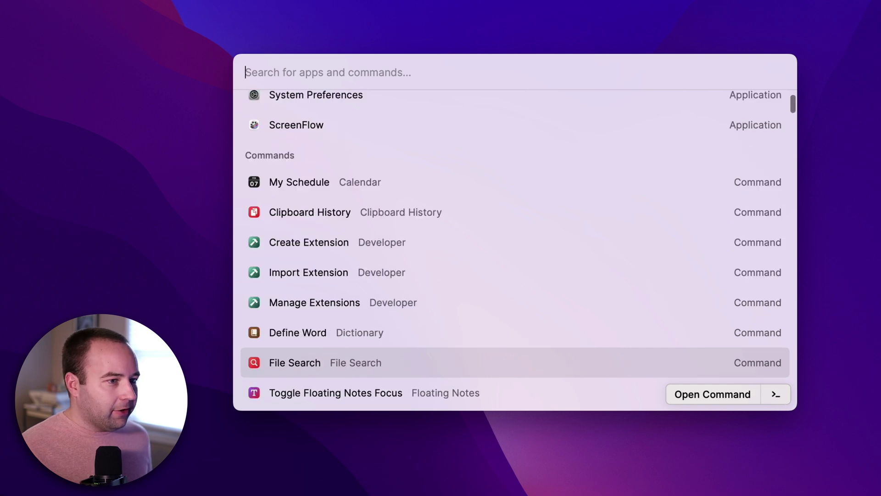
key(Down)
key(Down)
key(Down)
key(Down)
key(Down)
key(Down)
key(Down)
key(Down)
key(Down)
key(Down)
key(Down)
key(Down)
key(Down)
key(Down)
key(Down)
key(Down)
key(Down)
key(Down)
key(Down)
key(Down)
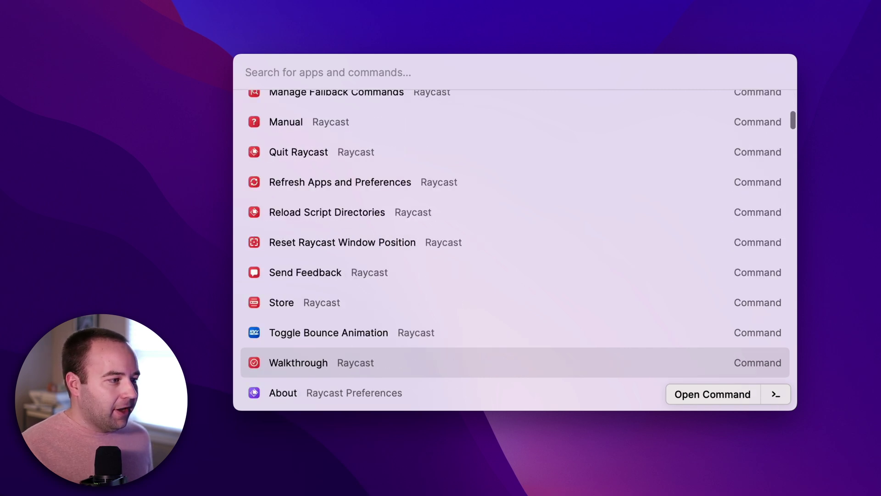
key(Down)
key(Down)
key(Down)
key(Down)
key(Down)
key(Down)
key(Down)
key(Down)
key(Down)
key(Down)
key(Down)
key(Down)
key(Down)
key(Down)
key(Down)
key(Down)
key(Down)
key(Down)
key(Down)
key(Down)
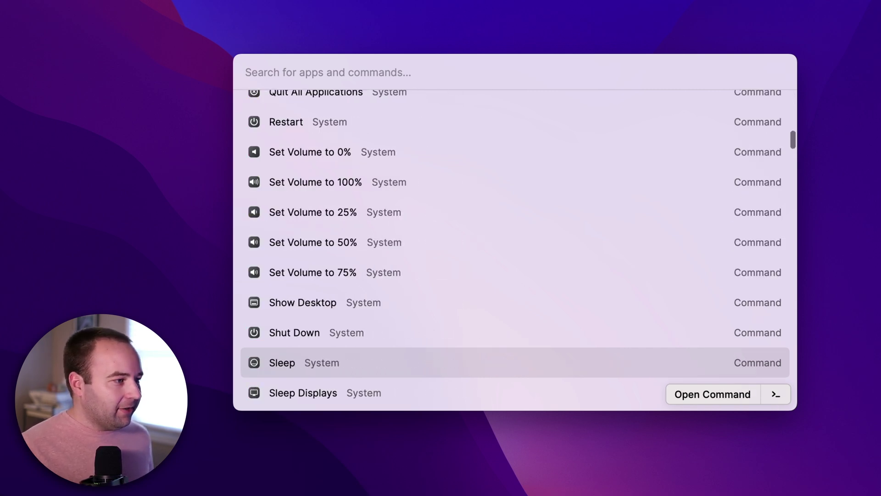
key(Down)
key(Down)
key(Down)
key(Down)
key(Down)
key(Down)
key(Down)
key(Down)
key(Down)
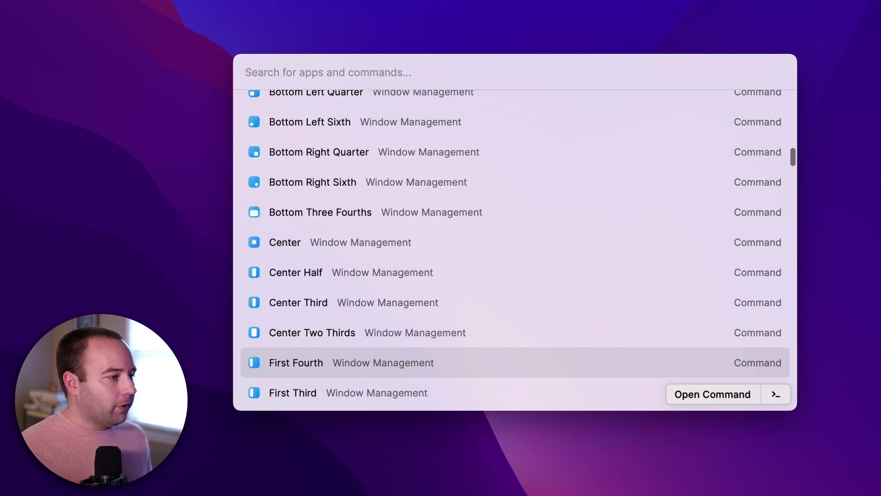
key(Up)
key(Up)
key(Up)
key(Up)
key(Up)
key(Up)
key(Up)
key(Up)
key(Up)
key(Up)
key(Up)
key(Up)
key(Up)
key(Up)
key(Up)
key(Up)
key(Up)
key(Up)
key(Up)
key(Up)
key(Up)
key(Up)
key(Up)
key(Up)
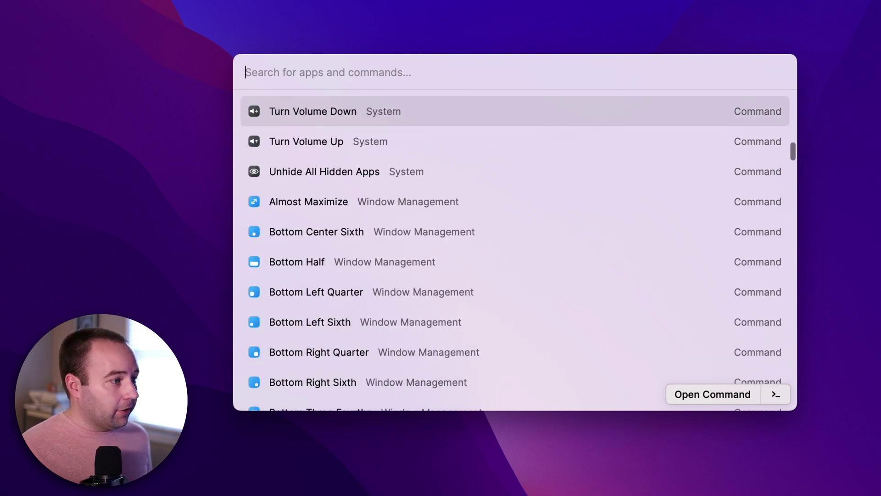
key(Up)
key(Up)
key(Up)
key(Up)
key(Up)
key(Up)
key(Up)
key(Up)
key(Up)
key(Up)
key(Up)
key(Up)
key(Up)
key(Up)
key(Up)
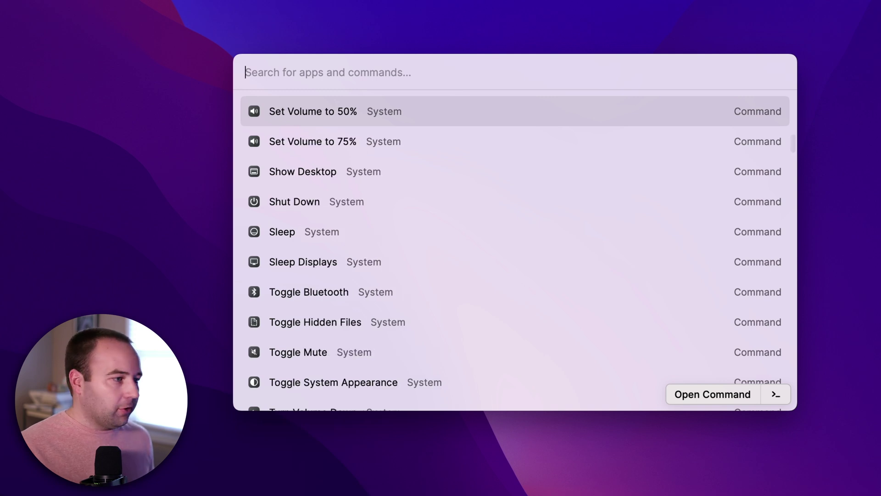
key(Up)
key(Up)
key(Up)
key(Up)
key(Up)
key(Up)
key(Up)
key(Up)
key(Up)
key(Up)
key(Up)
key(Up)
key(Up)
key(Up)
key(Up)
key(Up)
key(Up)
key(Up)
key(Up)
key(Up)
key(Up)
key(Up)
key(Up)
key(Up)
key(Up)
key(Up)
key(Up)
key(Up)
key(Up)
key(Up)
key(Up)
key(Up)
key(Up)
key(Up)
key(Up)
key(Up)
key(Up)
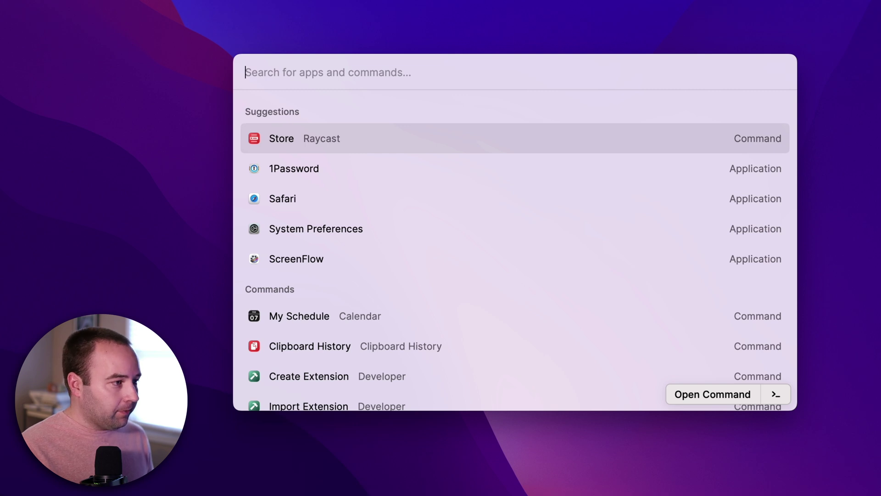
text(saf)
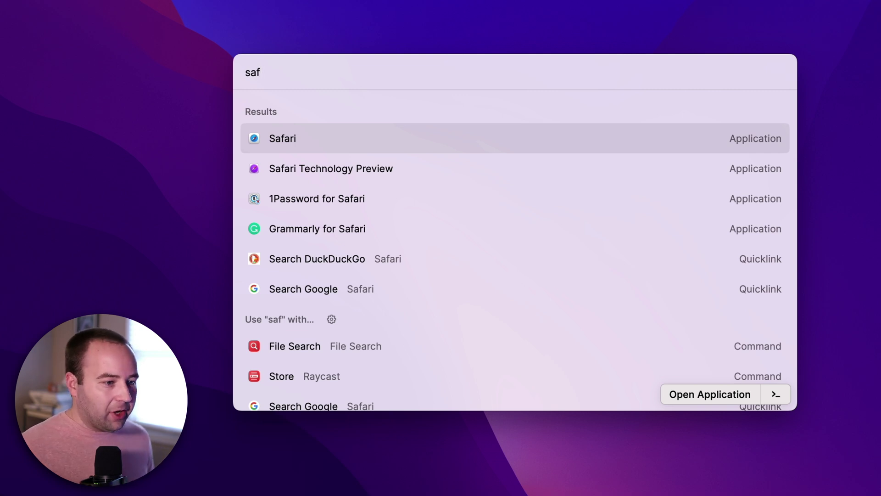
key(Return)
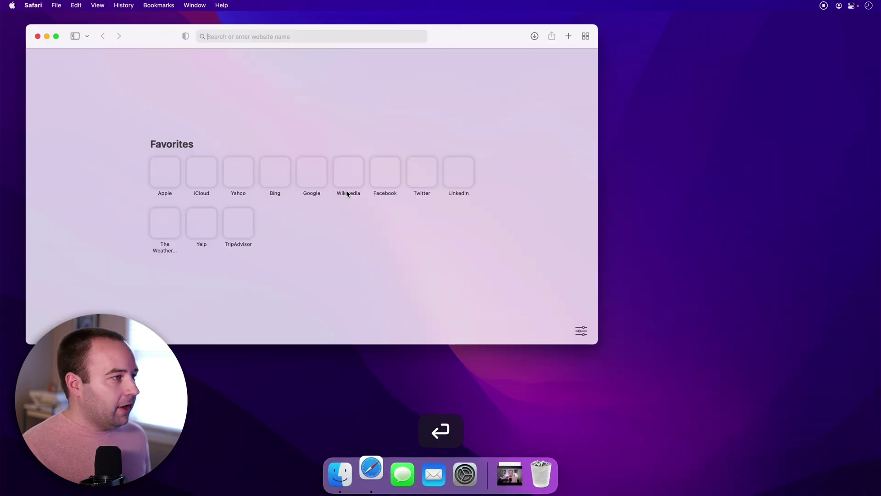
key(super+q)
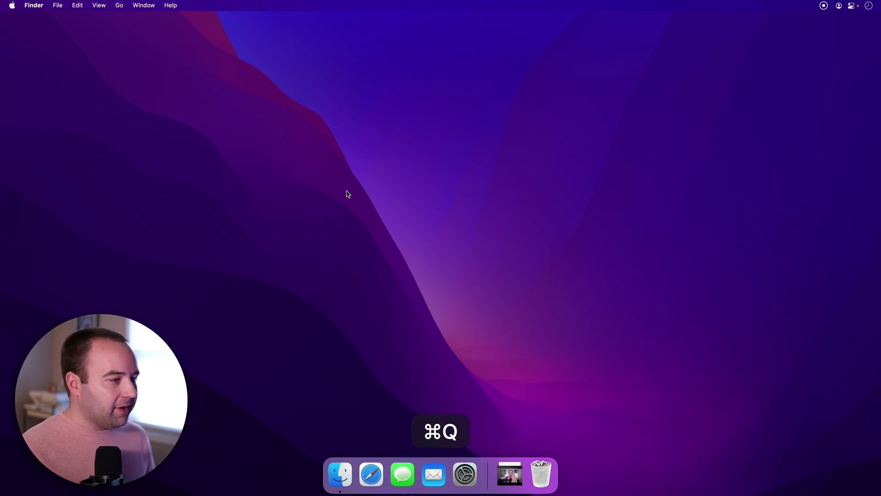
key(alt+space)
text(saf)
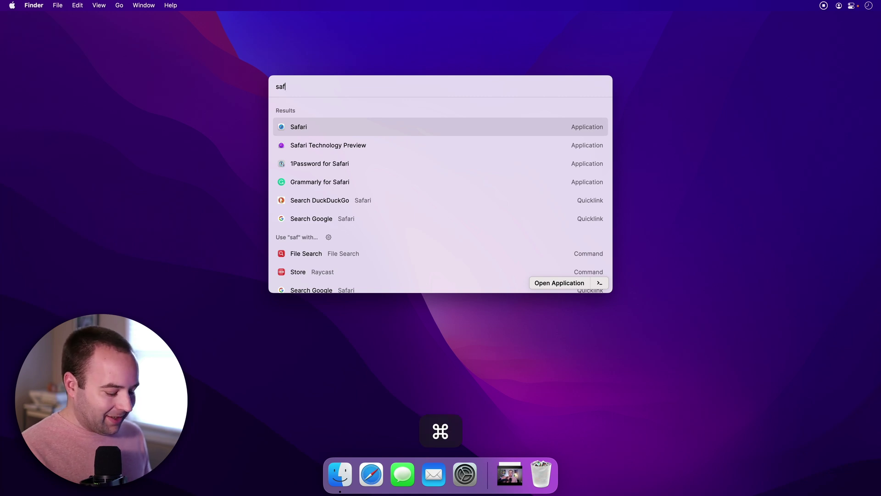
key(super+k)
key(Down)
key(Down)
key(Down)
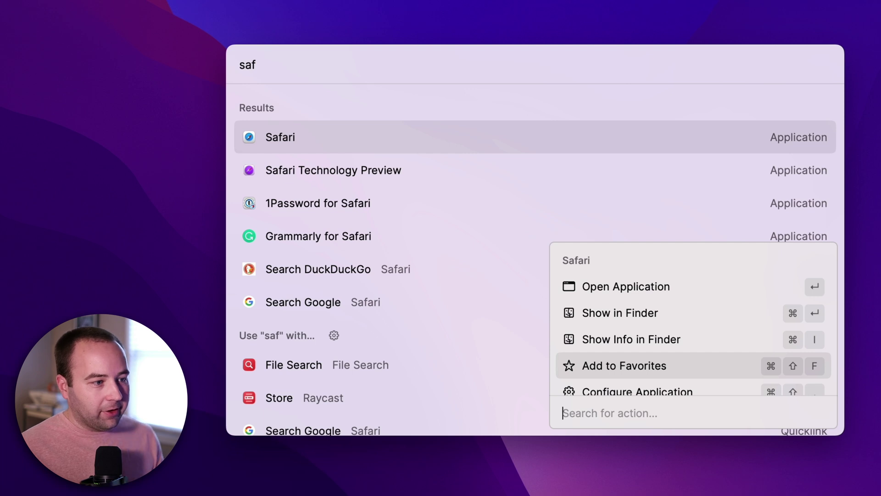
key(Down)
key(Down)
key(Down)
key(Down)
key(Down)
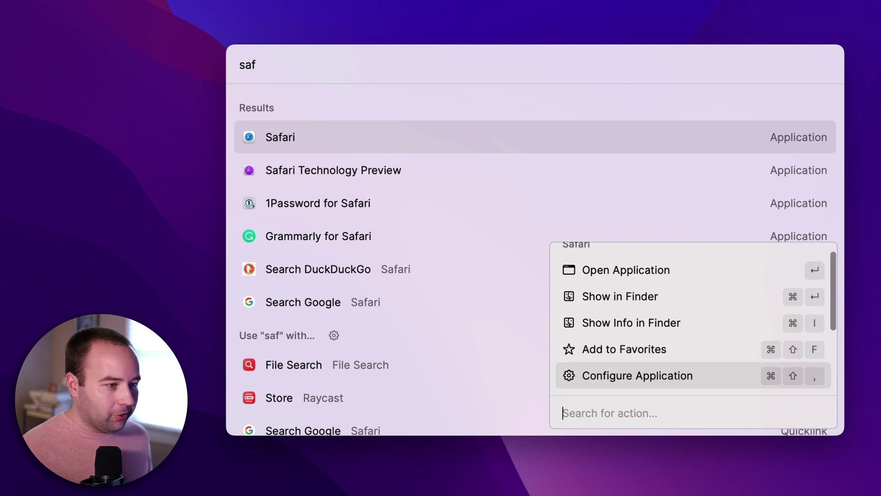
key(Up)
key(Up)
key(Up)
key(Up)
key(Up)
key(Up)
key(Up)
key(Up)
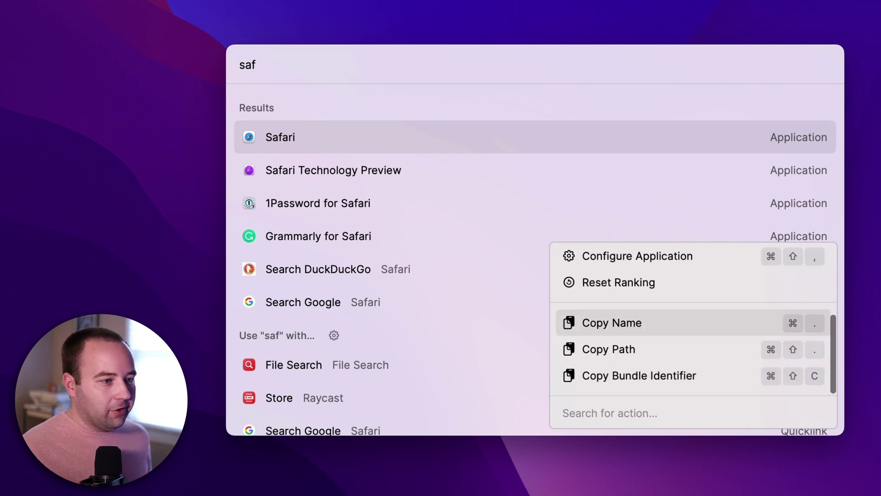
key(Down)
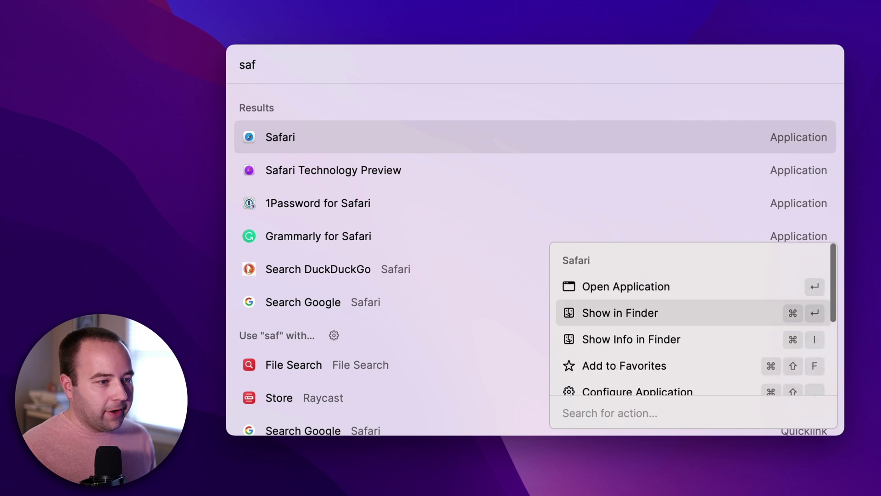
key(Down)
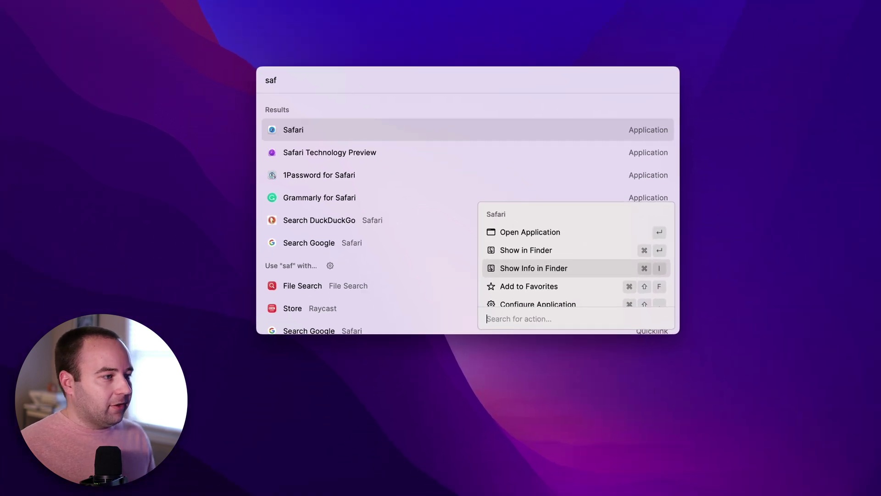
key(Escape)
key(cmd+i)
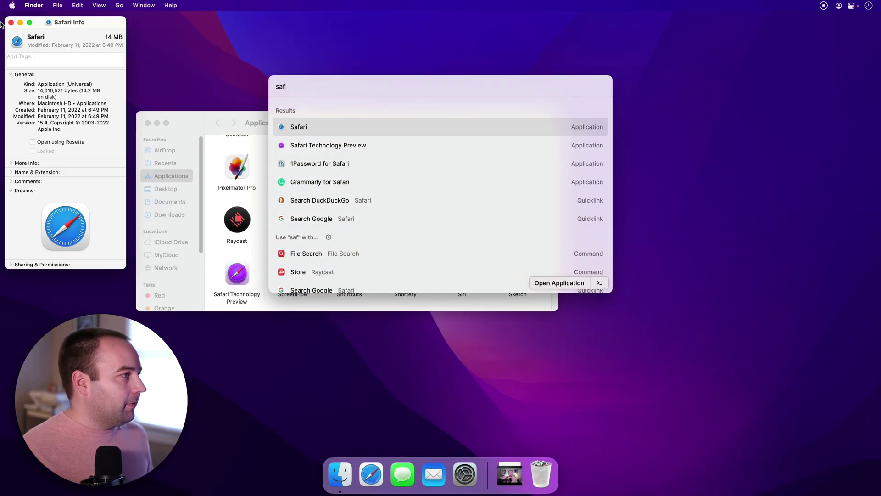
click(9, 22)
click(147, 123)
key(alt+space)
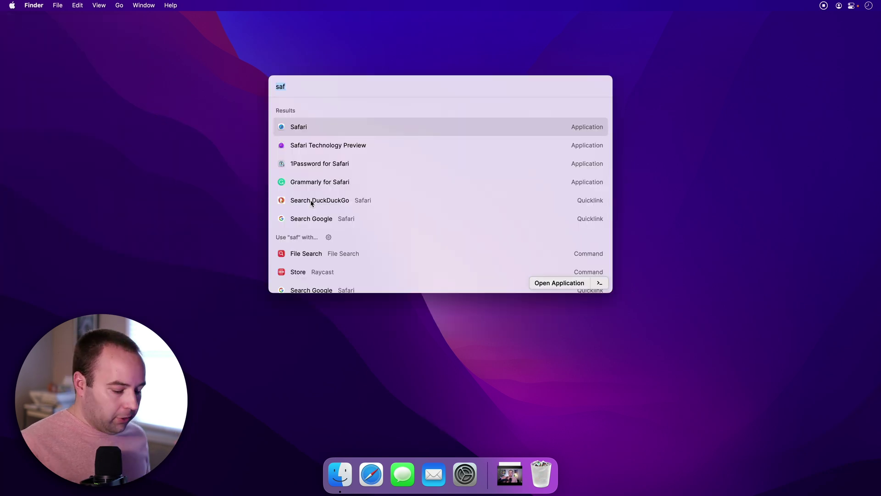
key(BackSpace)
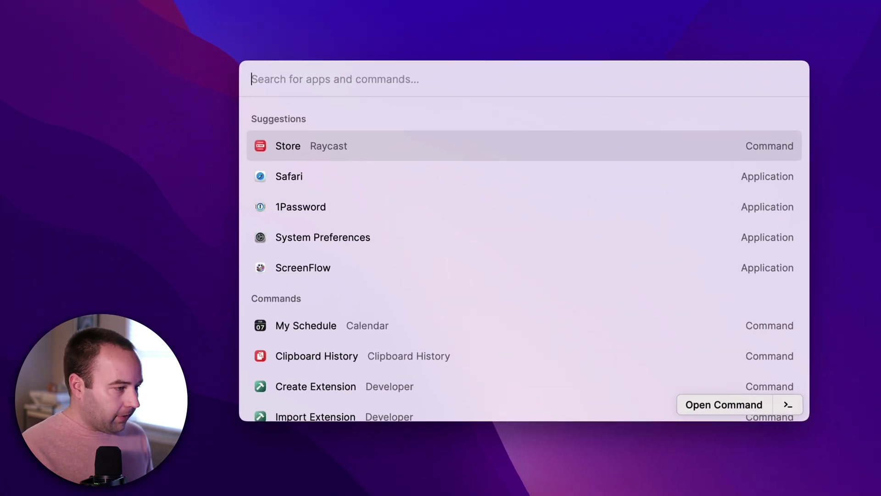
Open Raycast's extension Store from the launcher by searching 'store'.
key(Down)
key(Up)
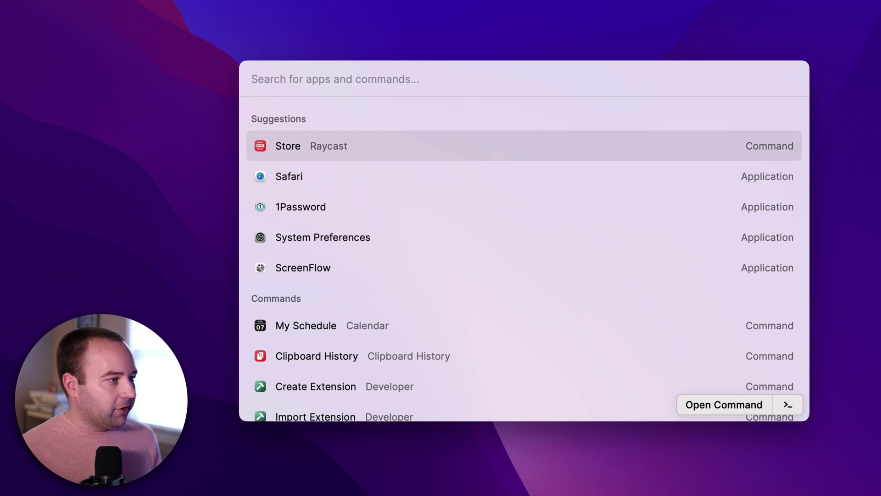
text(store)
key(Return)
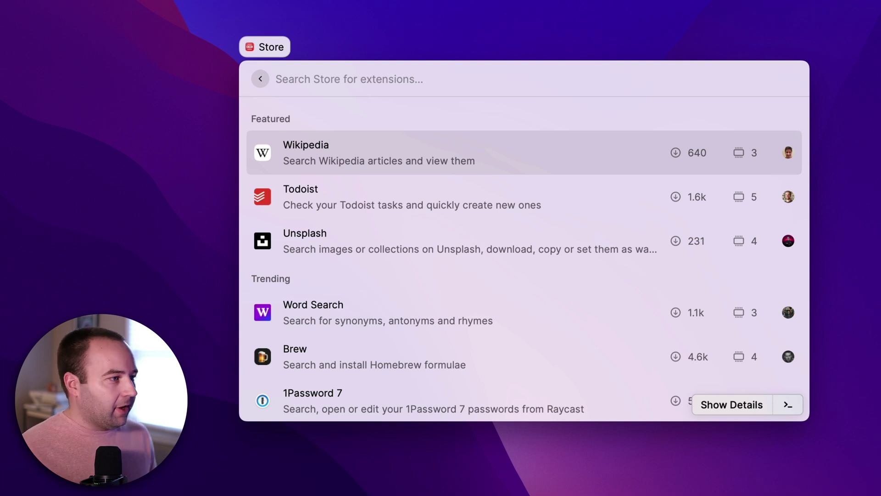
Browse the Store's extensions and try searching for 'password' and then 'notes'.
key(Down)
key(Down)
key(Down)
key(Down)
key(Down)
key(Down)
key(Down)
key(Down)
key(Down)
key(Down)
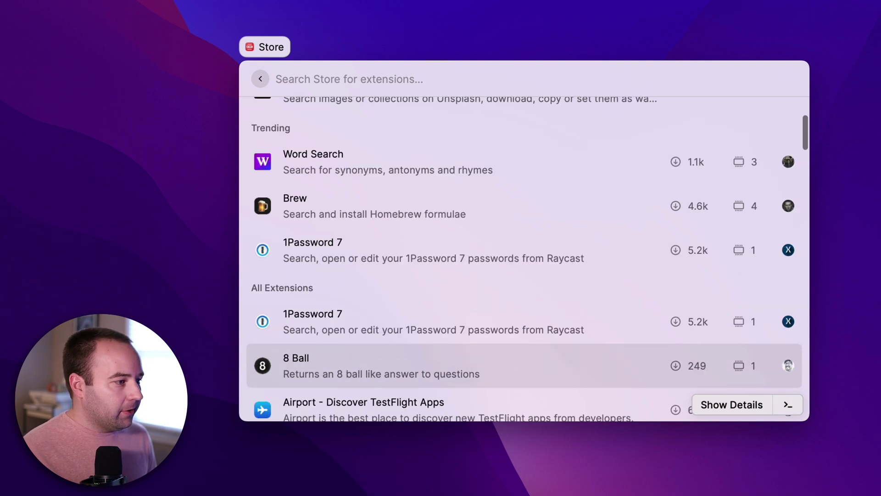
key(Down)
key(Down)
key(Down)
key(Down)
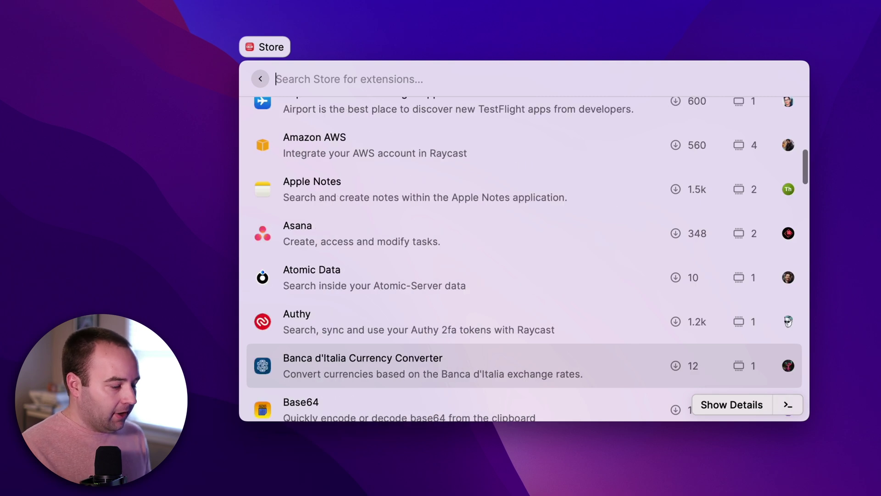
text(password)
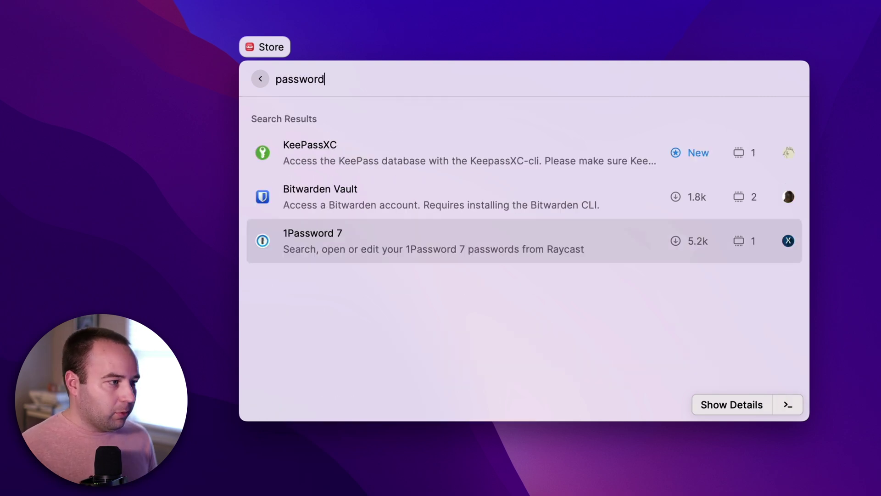
key(super+a)
text(notes)
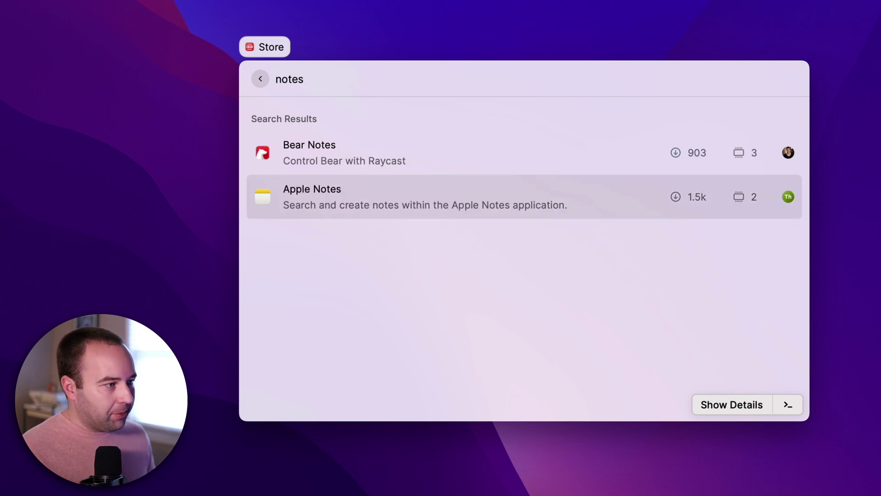
Clear the Store search and open the Unsplash extension's detail page.
key(super+a)
key(BackSpace)
key(Down)
key(Down)
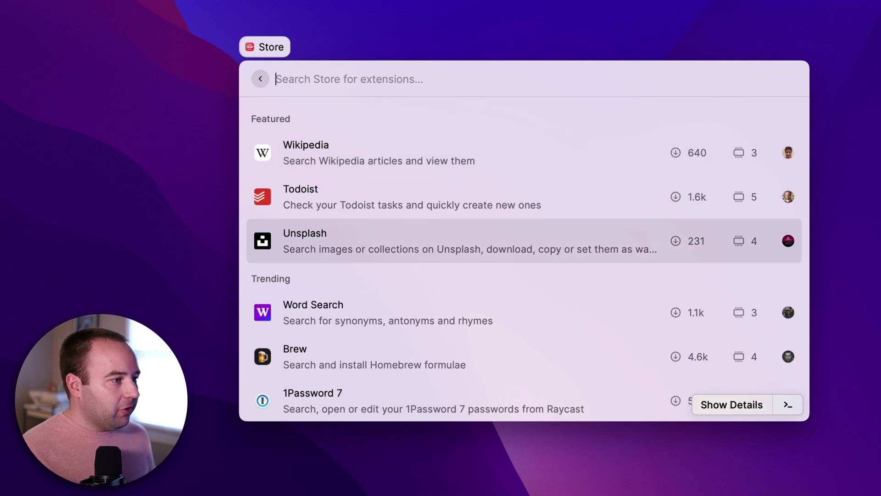
key(Return)
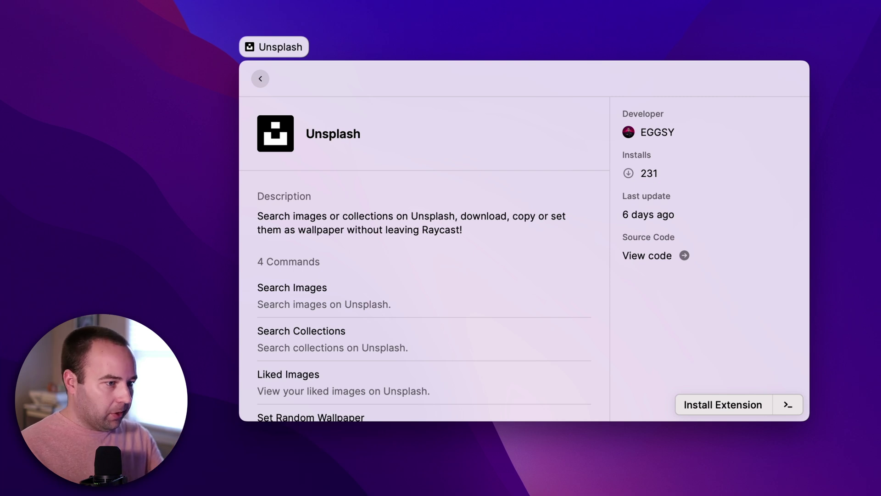
Install the Unsplash extension, then back out through the Store to the root search.
scroll(424, 294, down, 2)
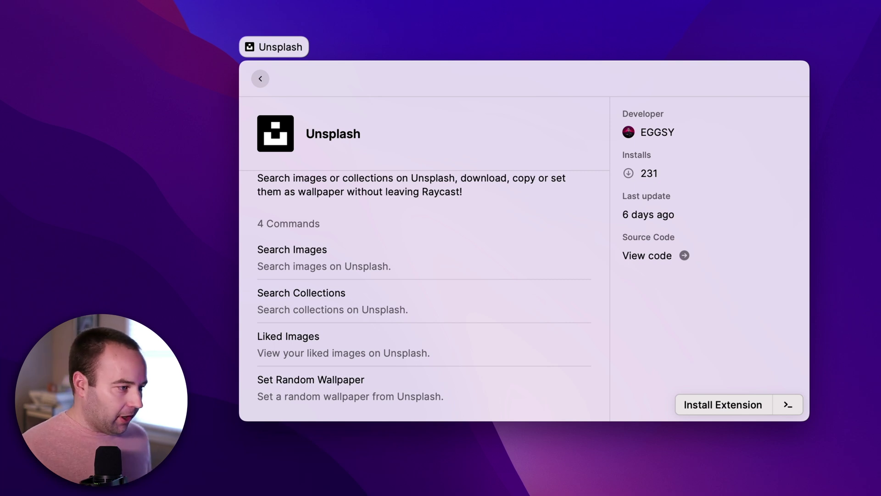
key(Return)
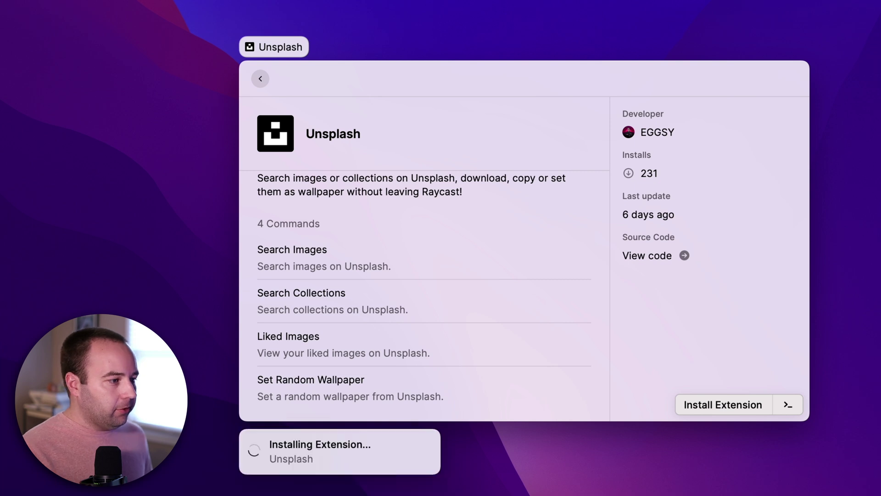
key(Escape)
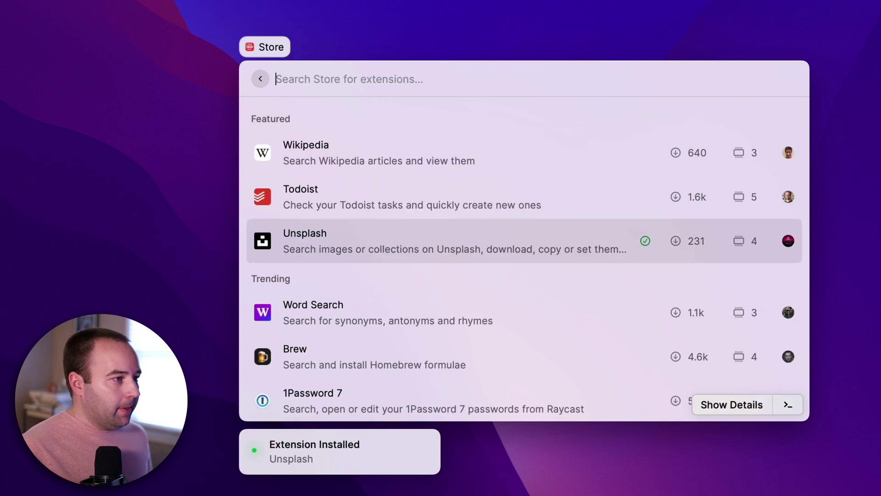
key(Escape)
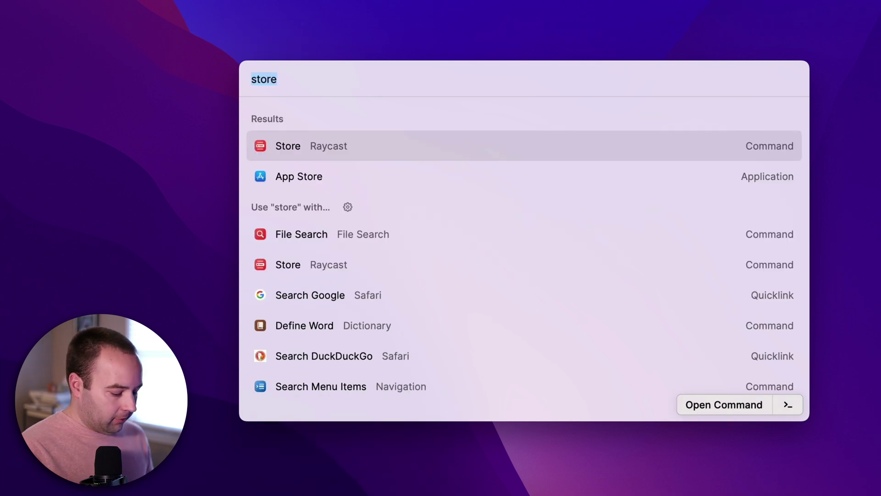
Search 'unspla' and run Unsplash's Search Images command.
text(unspla)
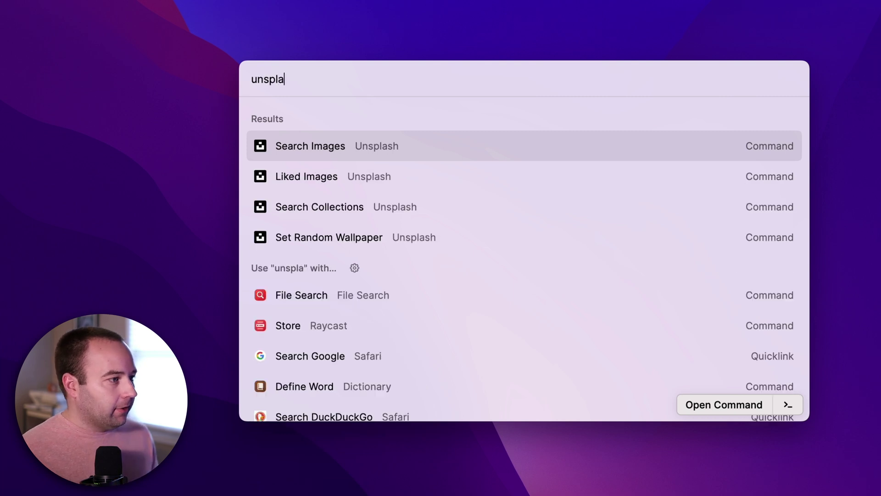
key(Down)
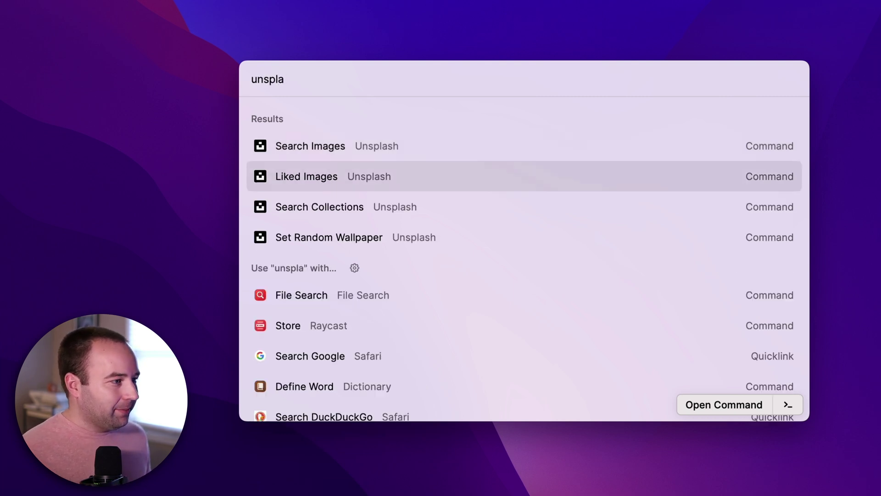
key(Down)
key(Down)
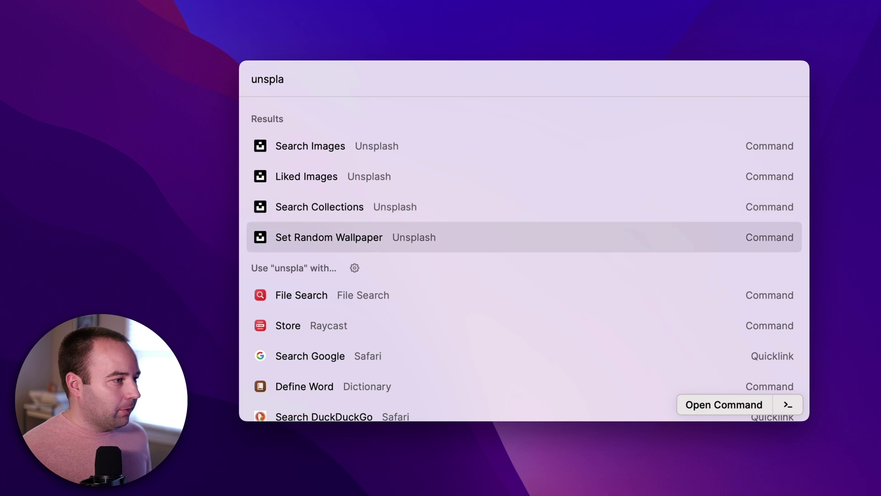
key(Up)
key(Up)
key(Up)
key(Return)
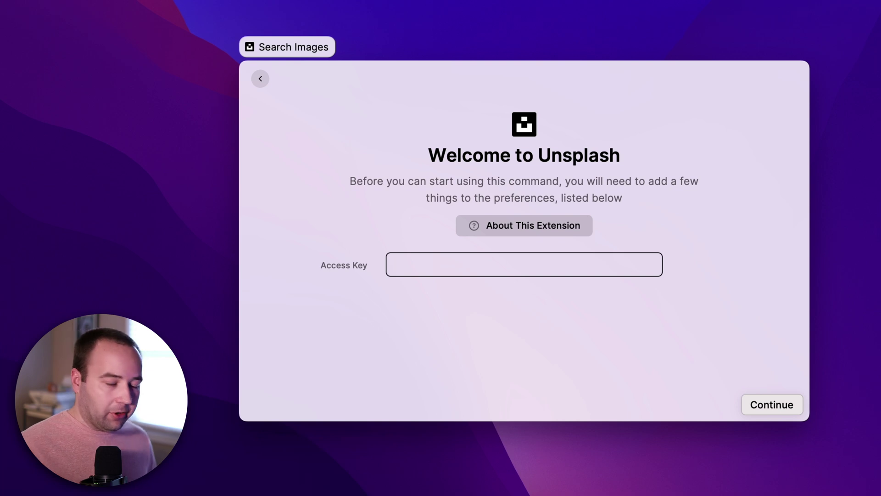
Paste the Unsplash access key into the setup field and continue.
key(Escape)
key(alt+space)
key(super+v)
click(776, 403)
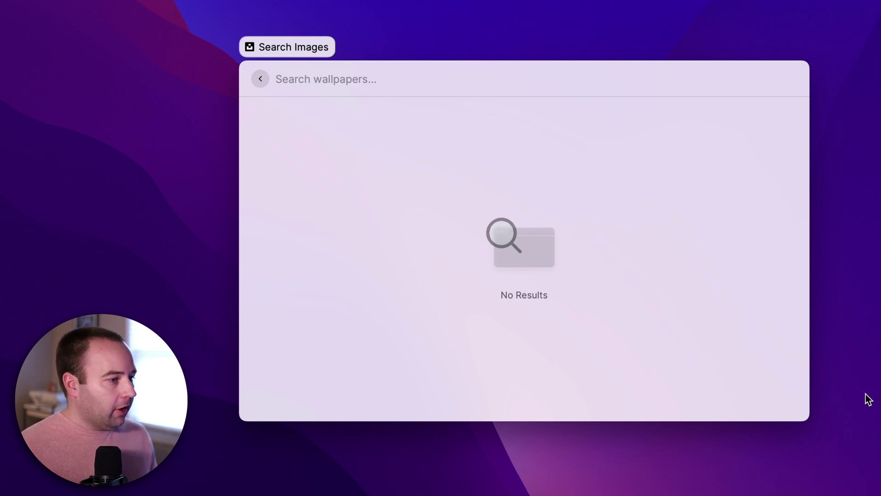
Search images for 'macbook pro' and preview the 'MacBook Pro on white surface' photo.
text(macbook pro)
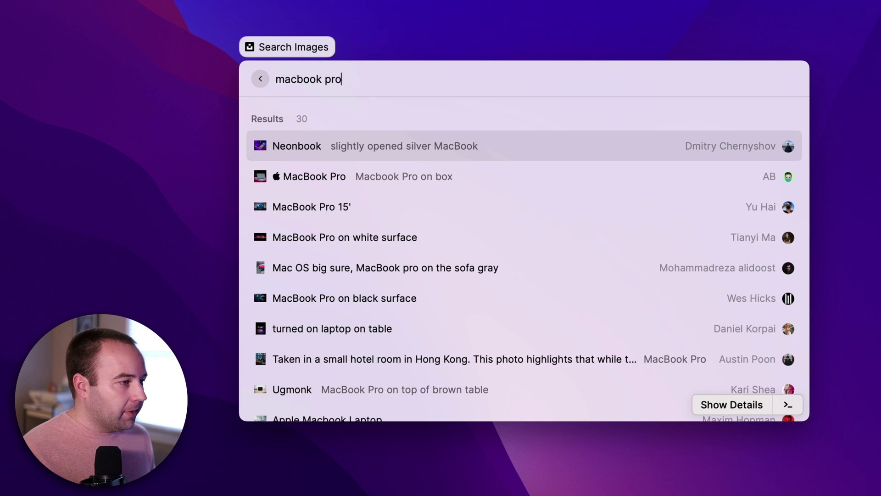
key(Down)
key(Down)
key(Down)
key(Down)
key(Down)
key(Up)
key(Up)
key(Return)
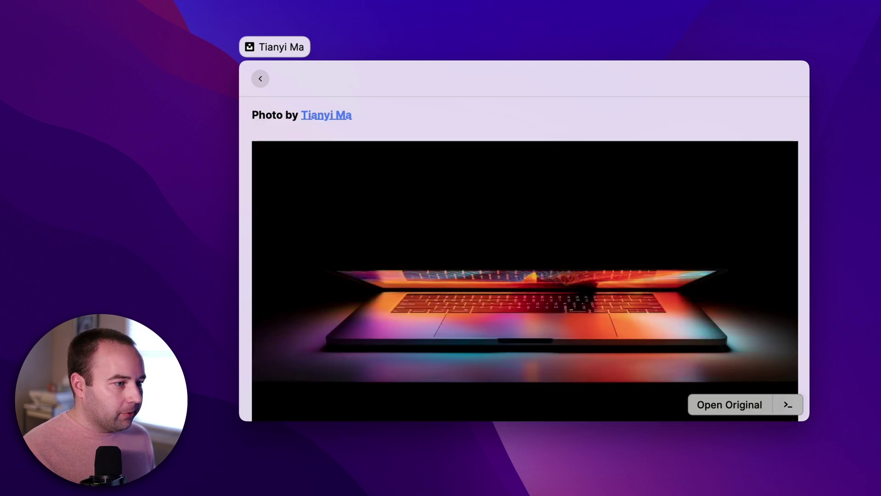
scroll(525, 257, down, 5)
scroll(525, 257, up, 5)
key(Escape)
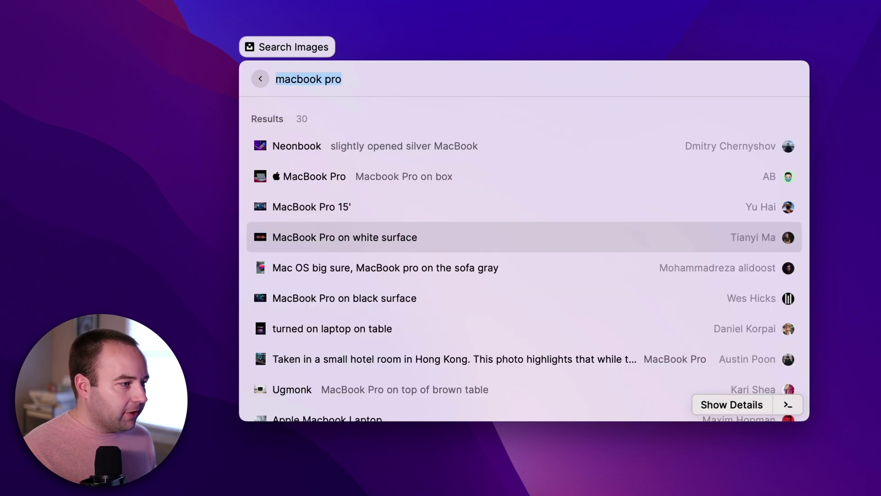
Preview the 'turned on laptop on table' photo's details and return to the results.
key(Down)
key(Down)
key(Down)
key(Return)
scroll(524, 257, down, 5)
scroll(524, 257, up, 4)
key(Escape)
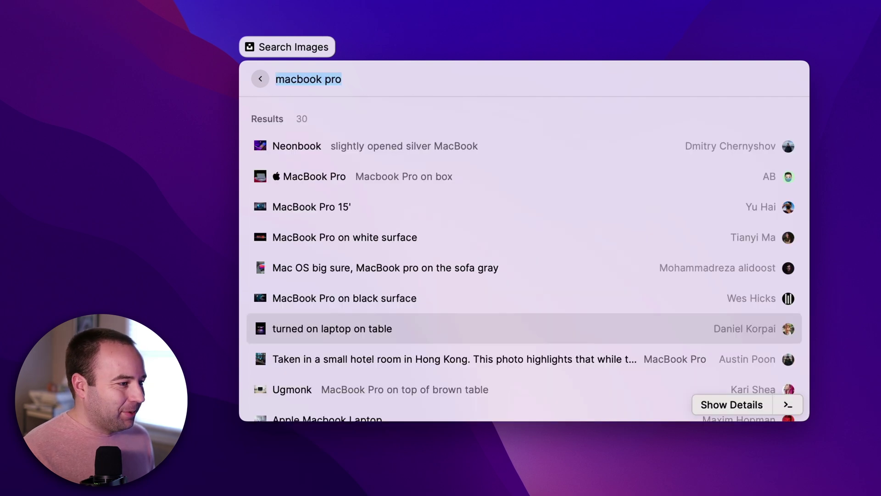
Reopen 'MacBook Pro on white surface' details, view its original page in Safari, then close it.
key(Up)
key(Up)
key(Up)
key(Return)
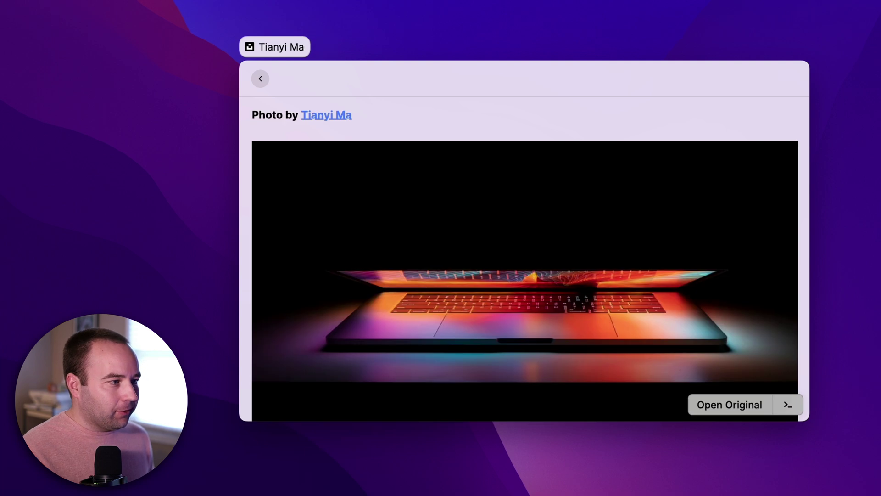
scroll(525, 257, down, 5)
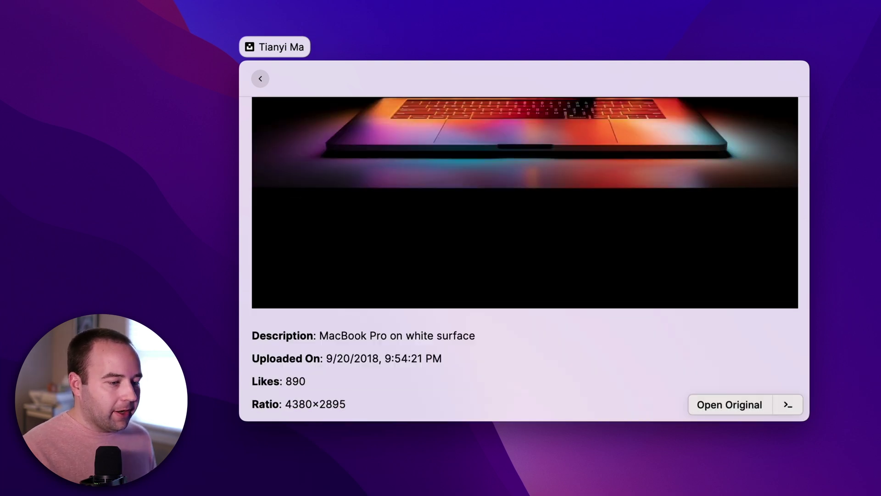
scroll(648, 280, up, 5)
key(Return)
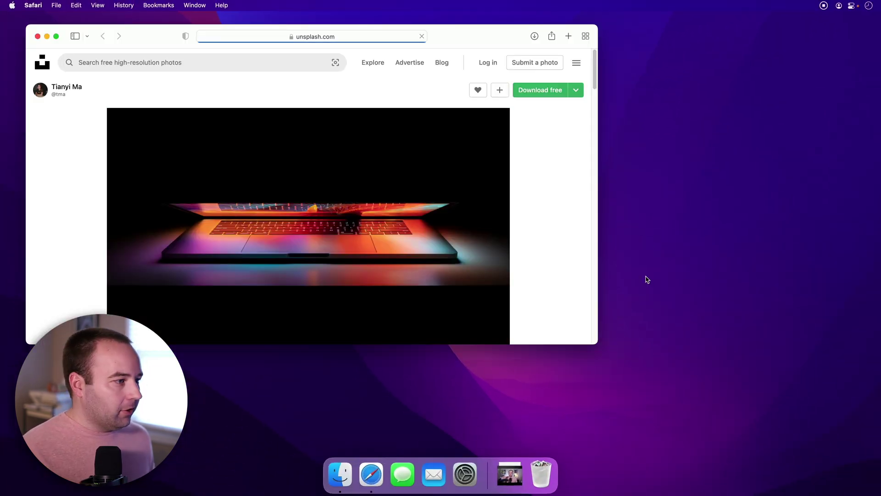
key(super+w)
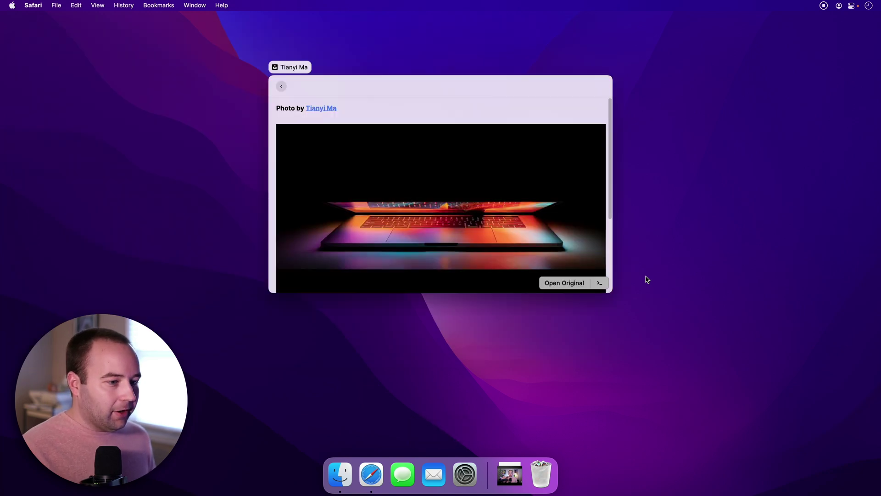
Use the photo's Download Image action to save it into the Downloads folder.
key(super+k)
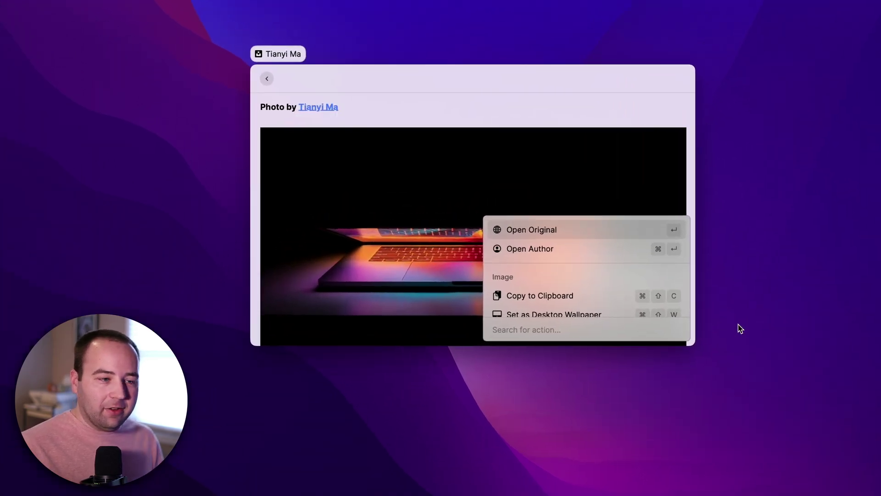
key(Down)
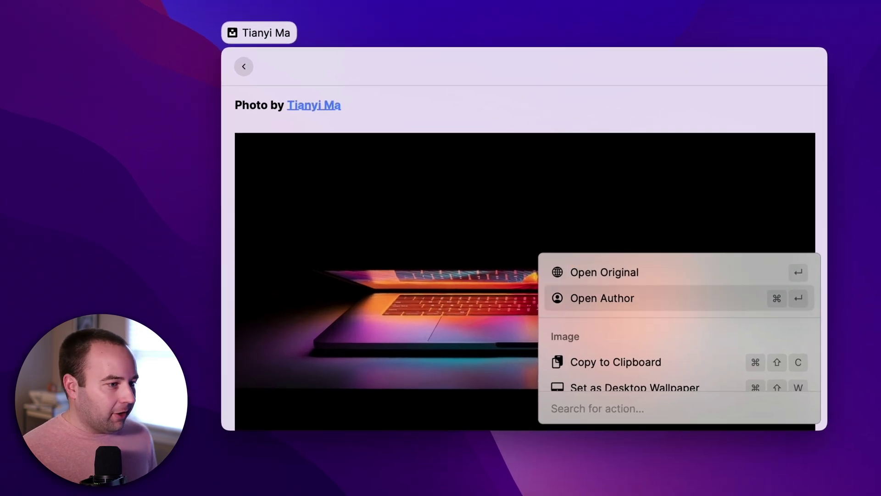
key(Down)
key(Down)
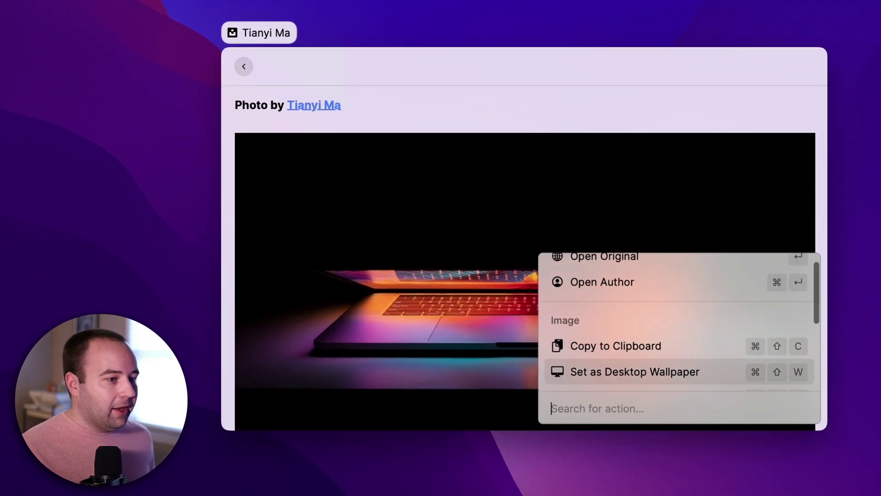
key(Down)
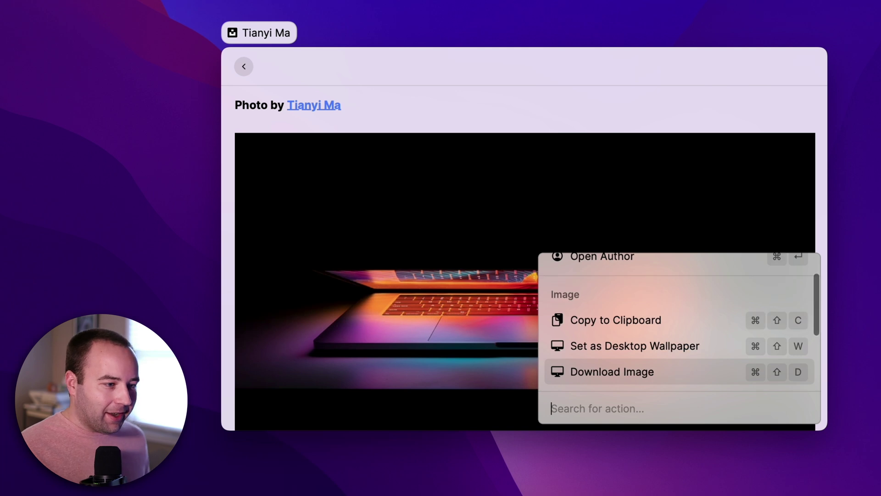
key(Down)
key(Down)
key(Down)
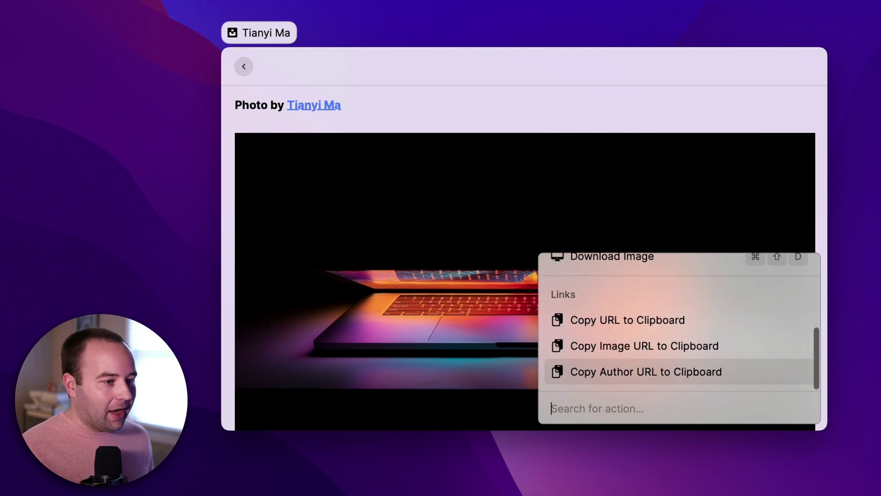
key(Up)
key(Up)
key(Up)
key(Up)
key(Down)
key(Up)
key(Down)
key(Down)
key(Up)
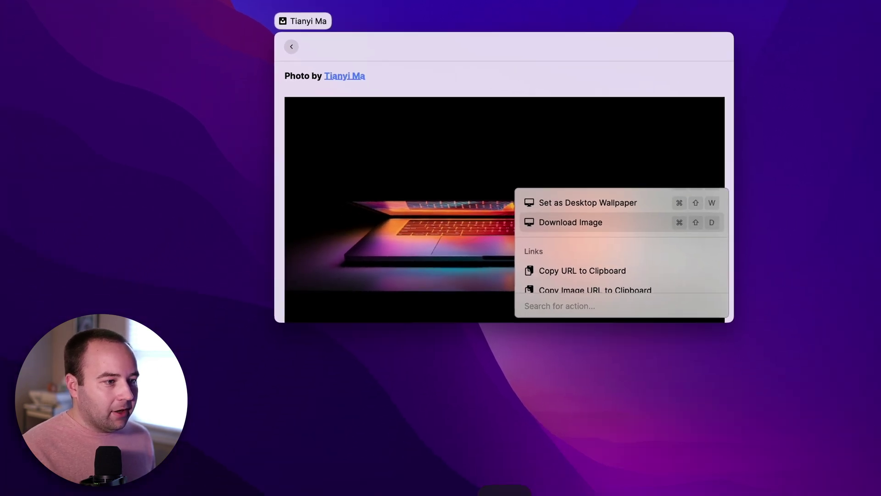
key(Return)
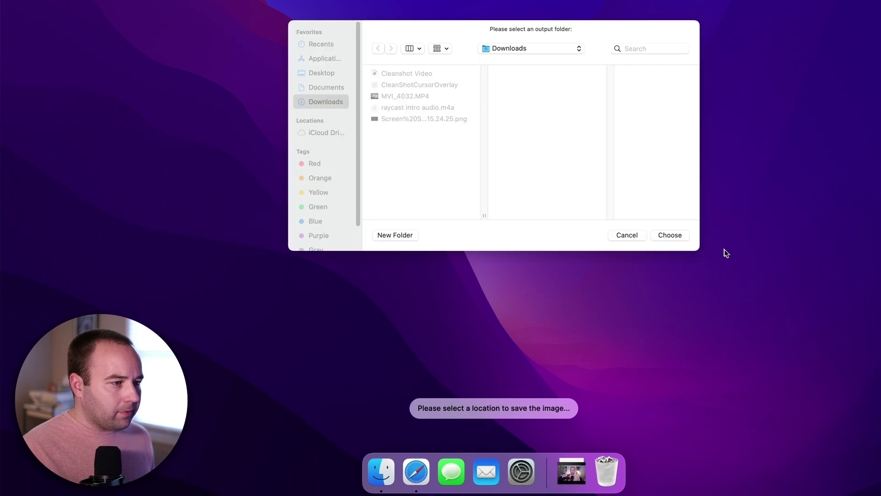
click(670, 235)
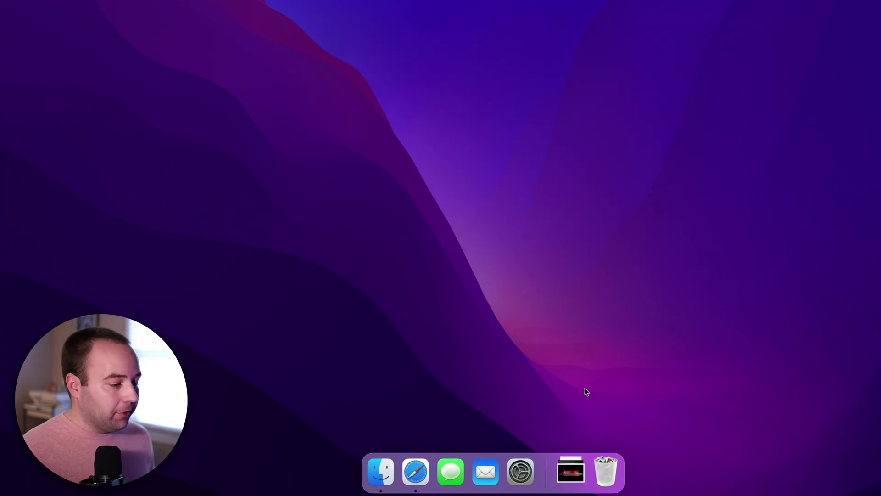
key(alt+space)
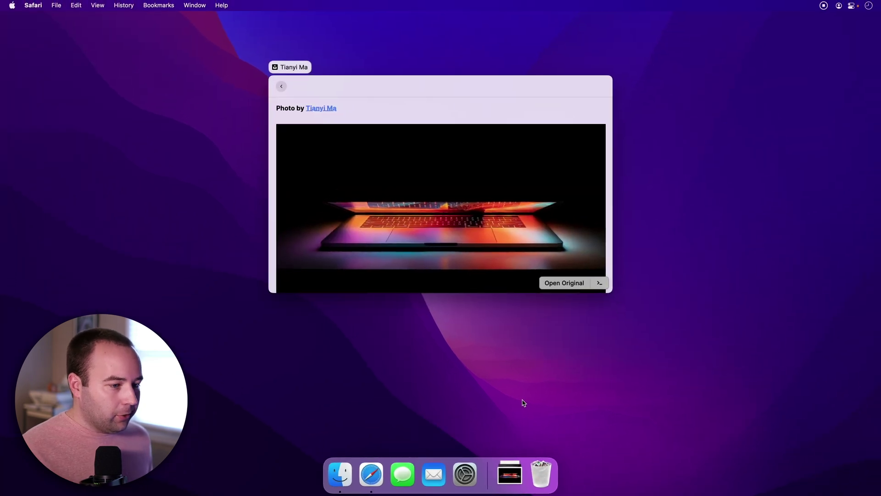
Open the photographer's Unsplash profile in Safari, scroll the photos, then quit Safari.
key(super+Return)
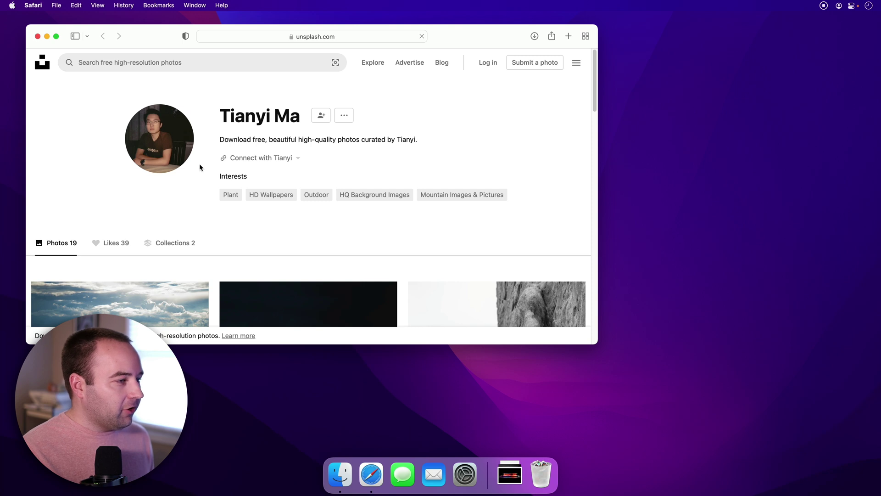
scroll(203, 167, down, 15)
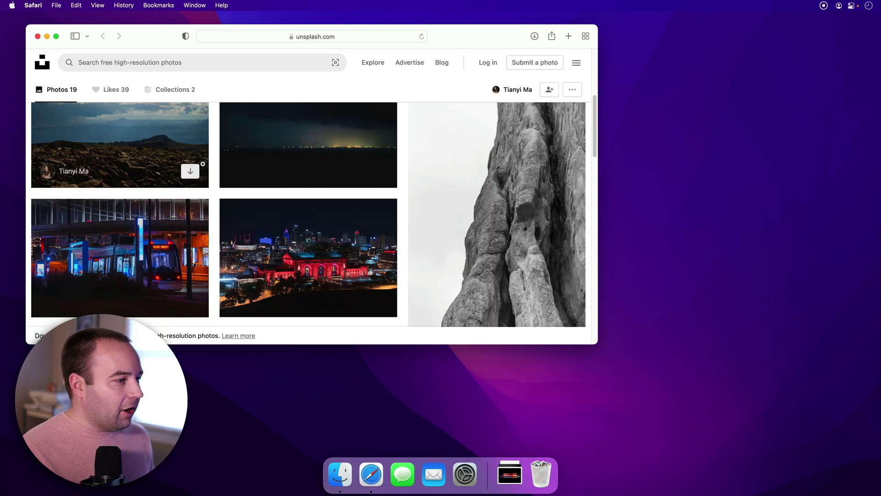
scroll(204, 164, up, 15)
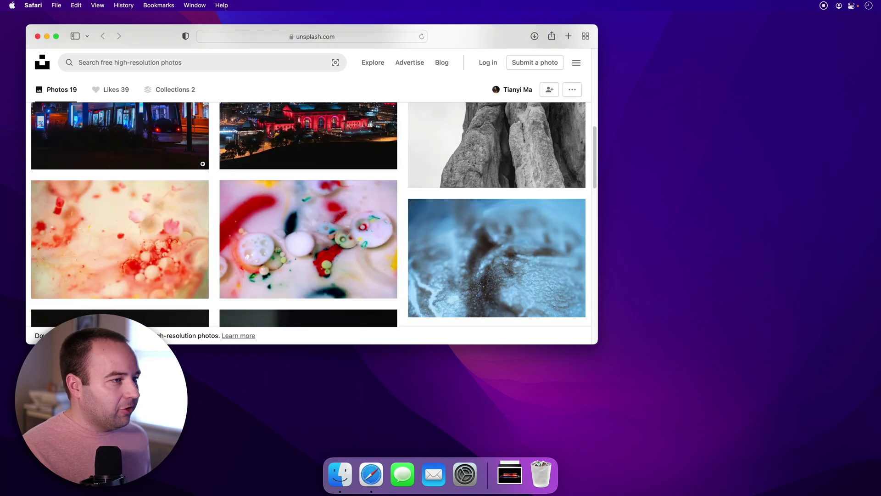
key(super+q)
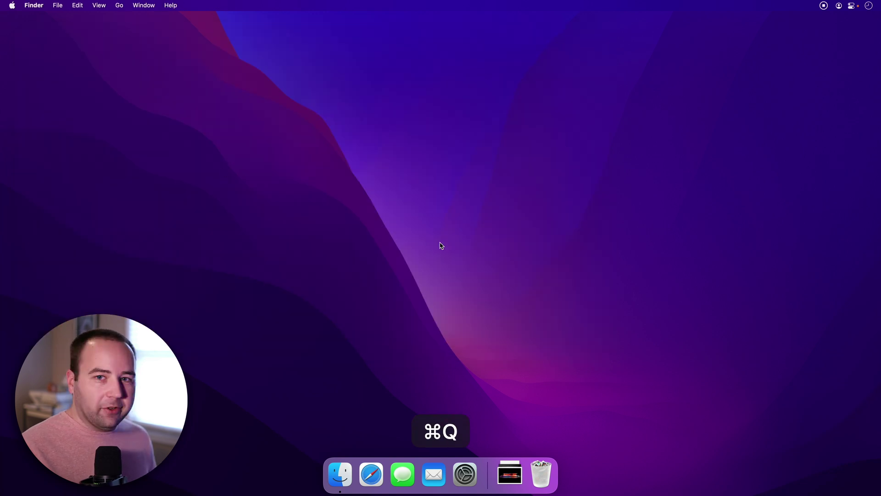
key(alt)
Clear the query, view the 'Apple Macbook Laptop' photo, then return to root search.
key(Escape)
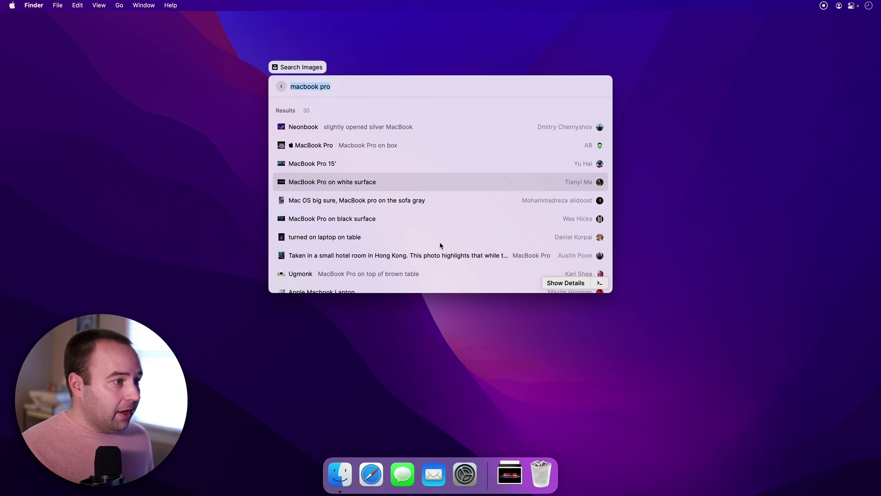
key(Escape)
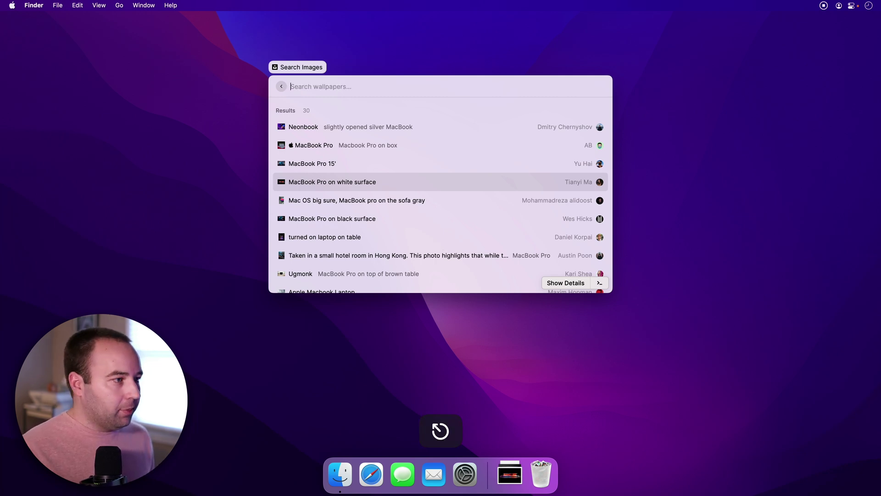
key(Down)
key(Down)
key(Down)
key(Down)
key(Down)
key(Down)
key(Down)
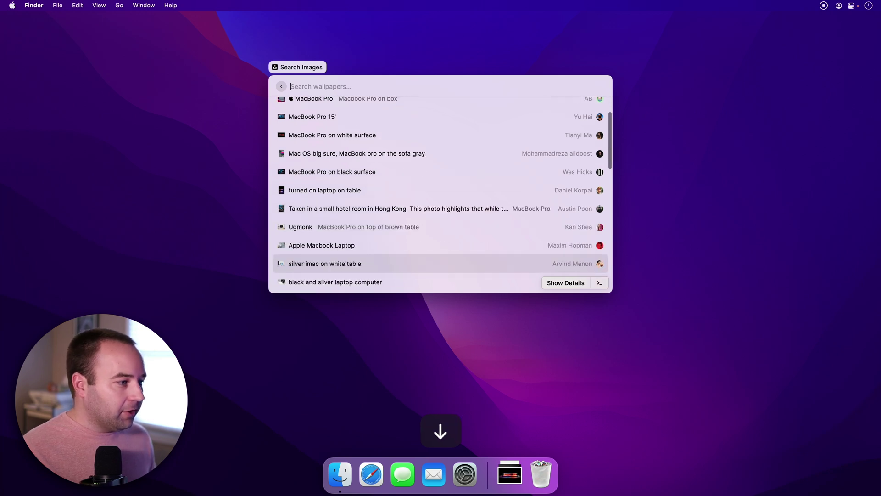
key(Up)
key(Return)
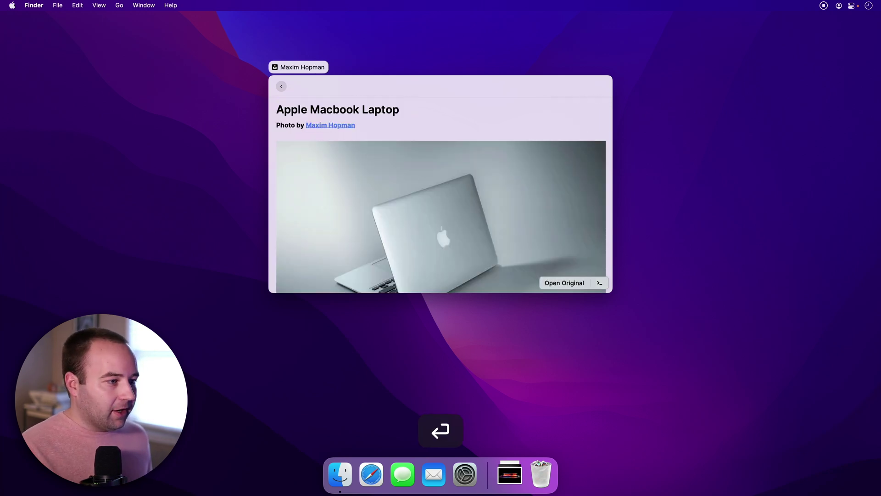
key(Escape)
key(Escape)
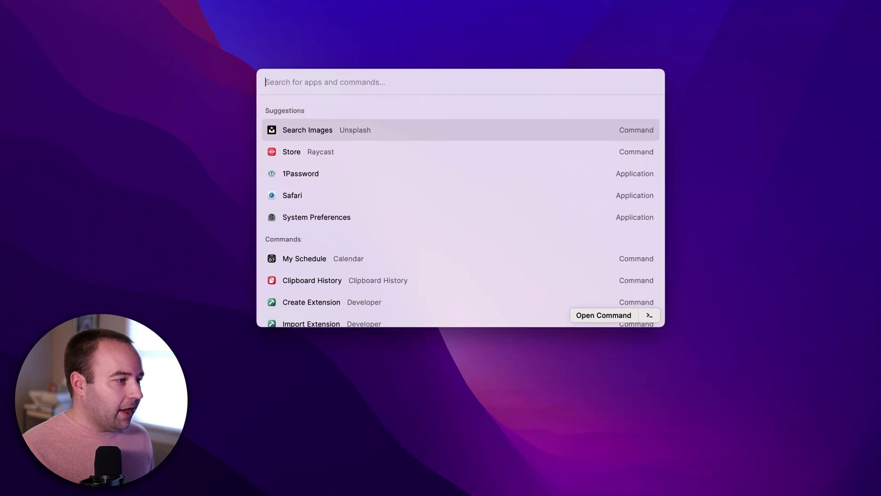
key(Down)
key(Down)
key(Down)
key(Down)
key(Down)
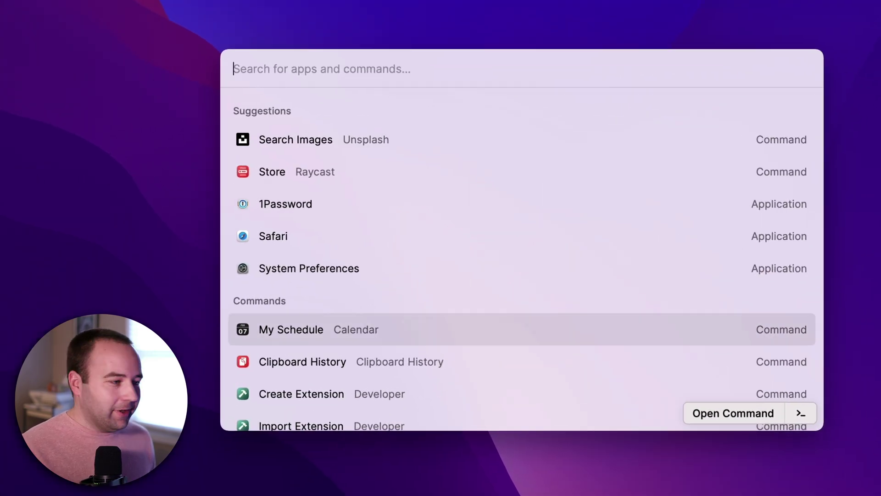
key(Down)
key(Return)
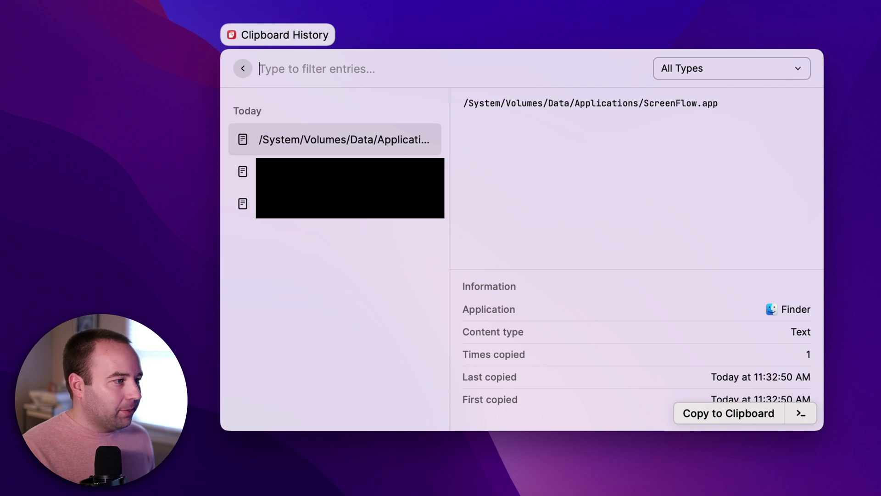
key(Escape)
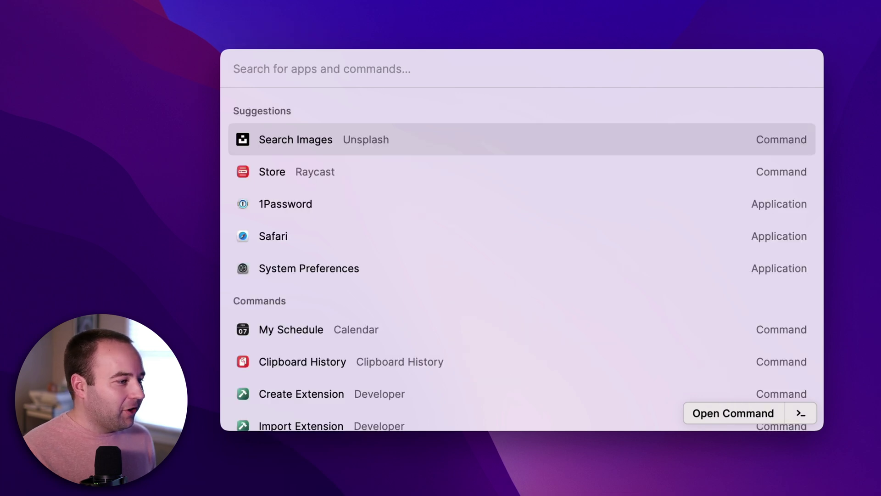
key(Down)
key(Down)
key(Down)
key(Down)
key(Down)
key(Down)
key(Down)
key(Down)
key(Down)
key(Down)
key(Down)
key(Down)
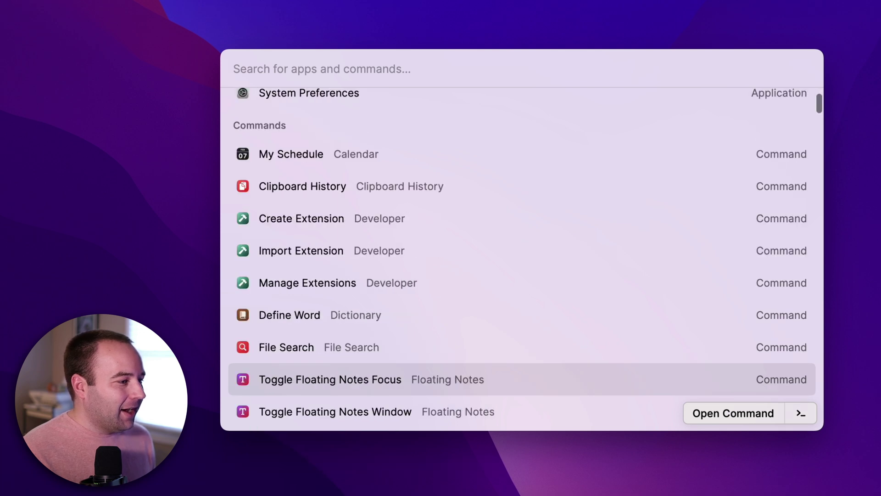
Search the Store for '1pass' and install the 1Password 7 extension.
key(Up)
key(Up)
key(Up)
key(Up)
key(Up)
key(Up)
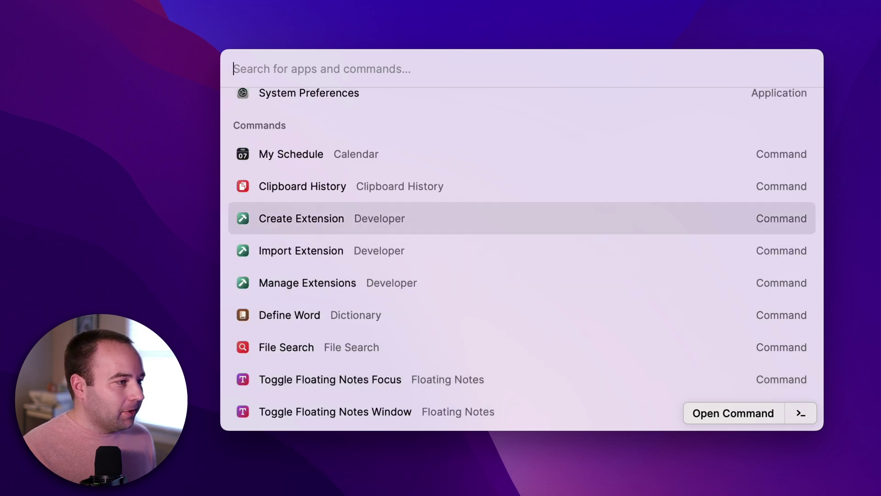
key(Up)
key(Up)
key(Up)
key(Up)
key(Up)
text(1pass)
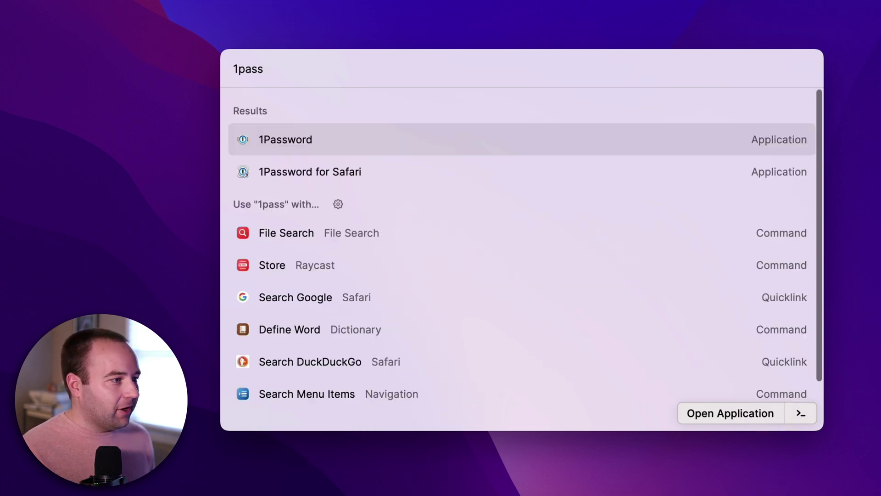
key(Down)
key(Down)
key(Down)
key(Down)
key(Up)
key(Return)
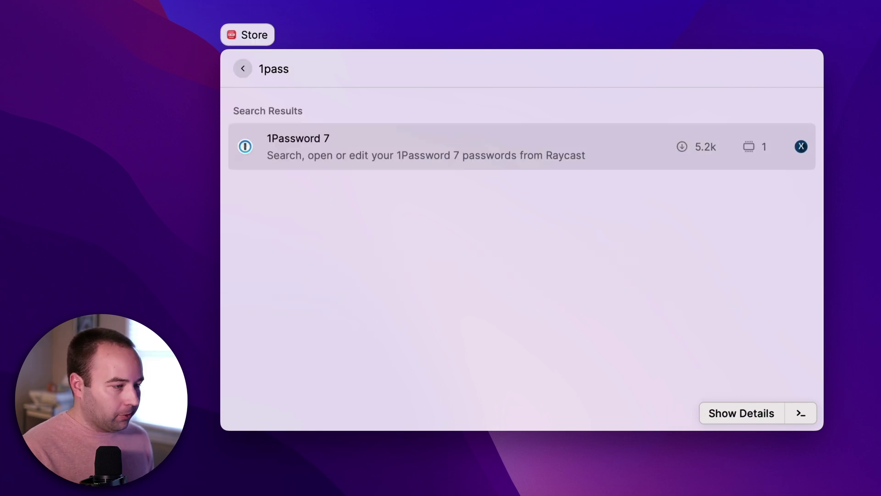
key(Return)
key(Return)
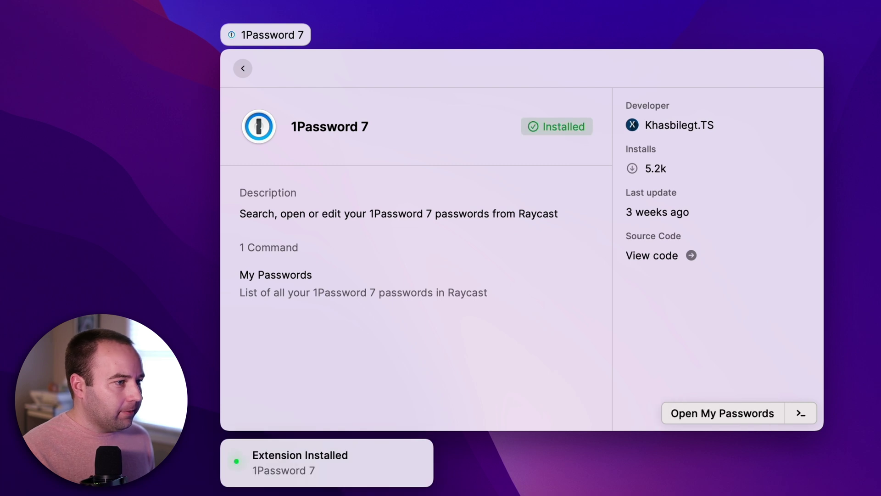
key(Escape)
key(BackSpace)
key(Escape)
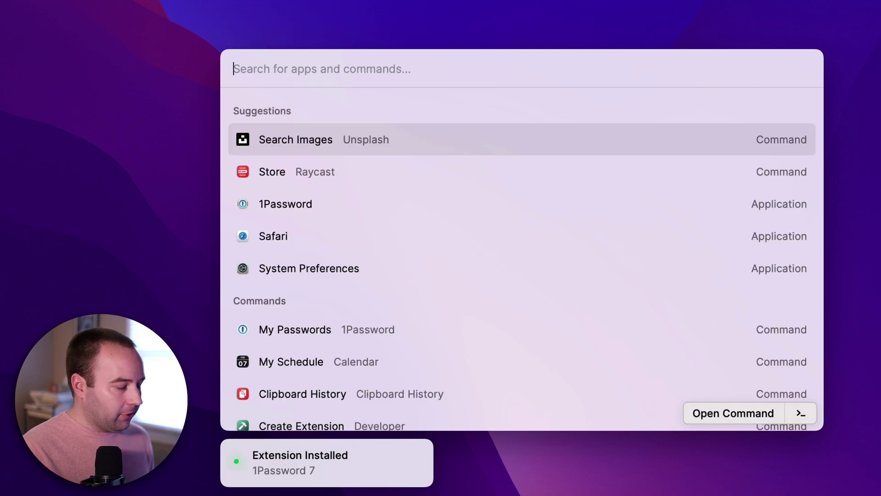
Search '1pass' and run the 1Password My Passwords command.
text(1pass)
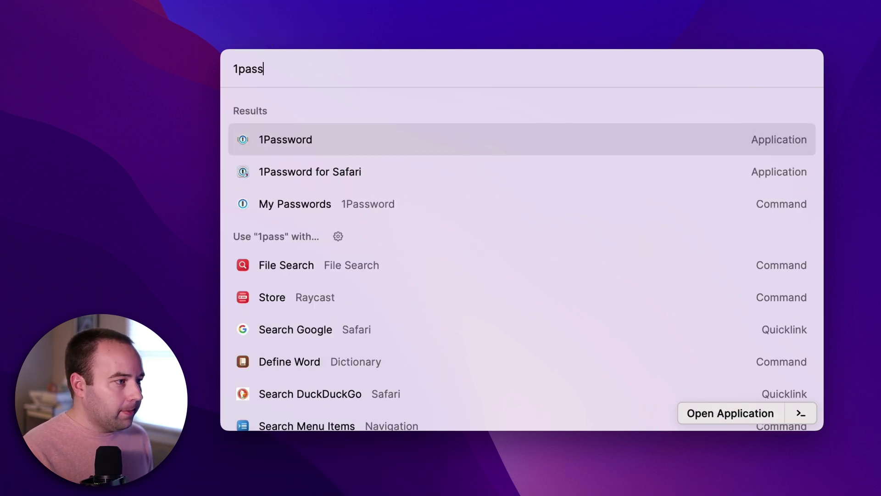
key(Down)
key(Down)
key(Return)
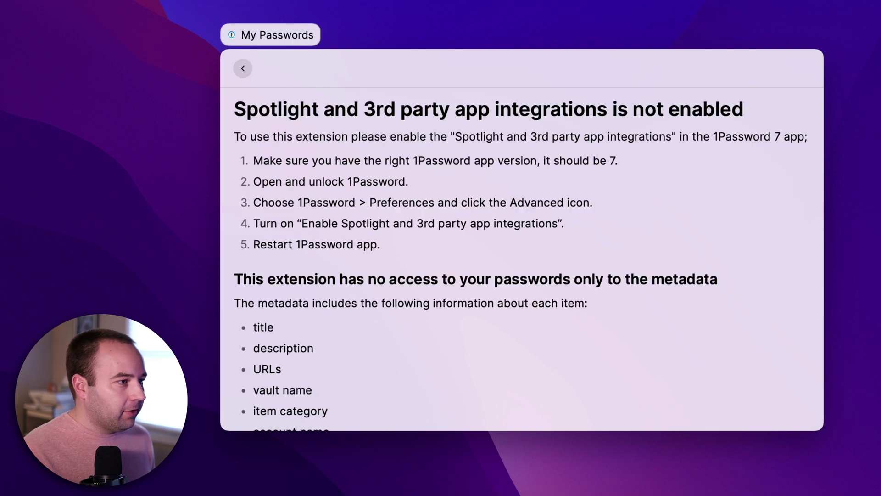
scroll(522, 258, down, 3)
scroll(522, 258, up, 3)
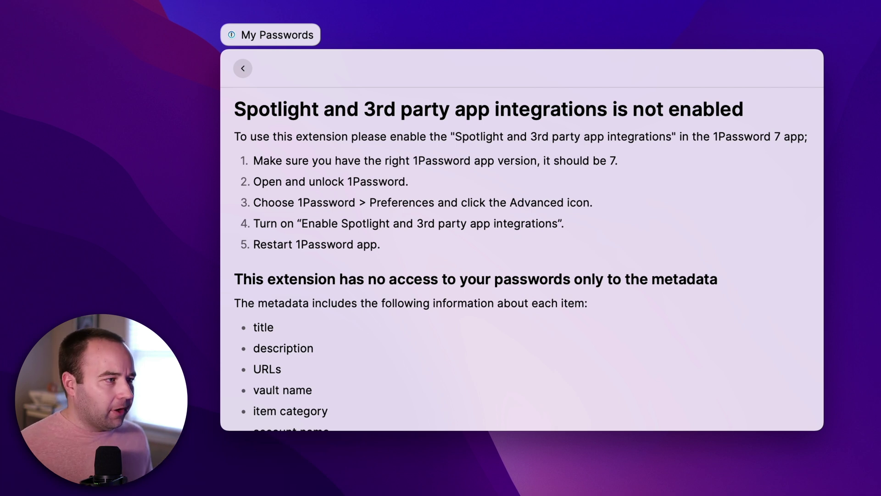
Clear the query and send a Google search for 'raycast website' to Safari.
key(Escape)
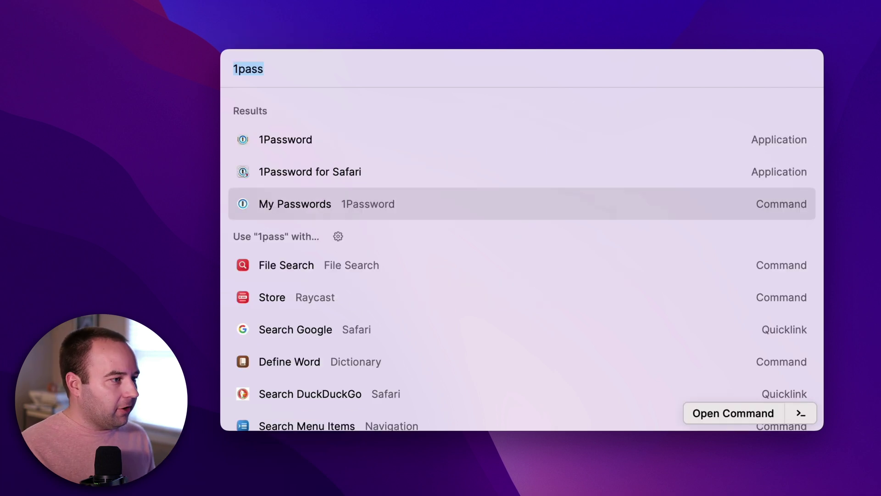
key(Escape)
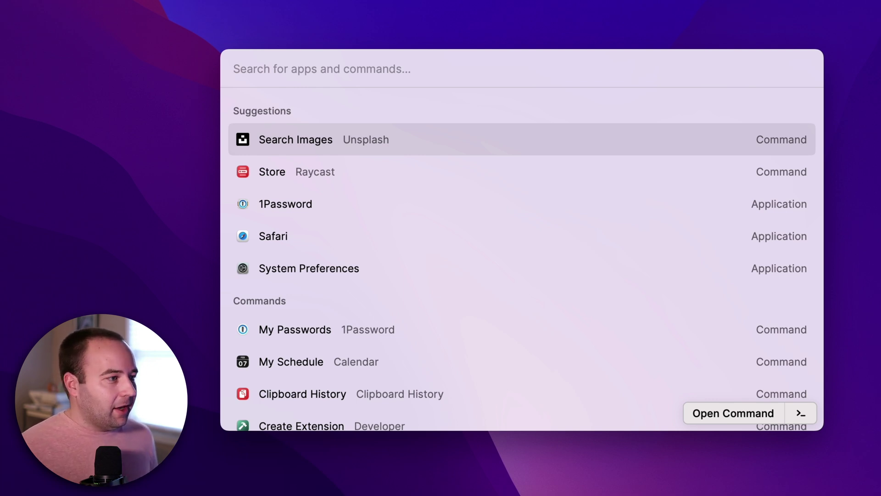
text(raycast)
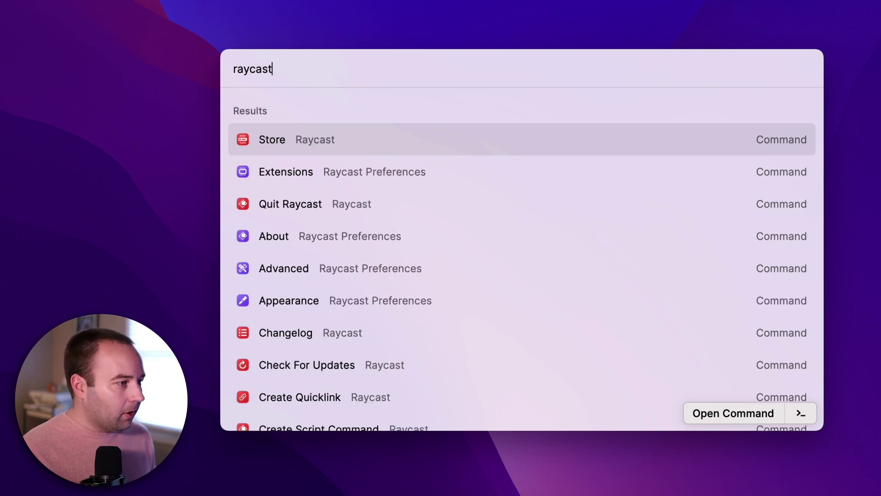
text( website)
key(Escape)
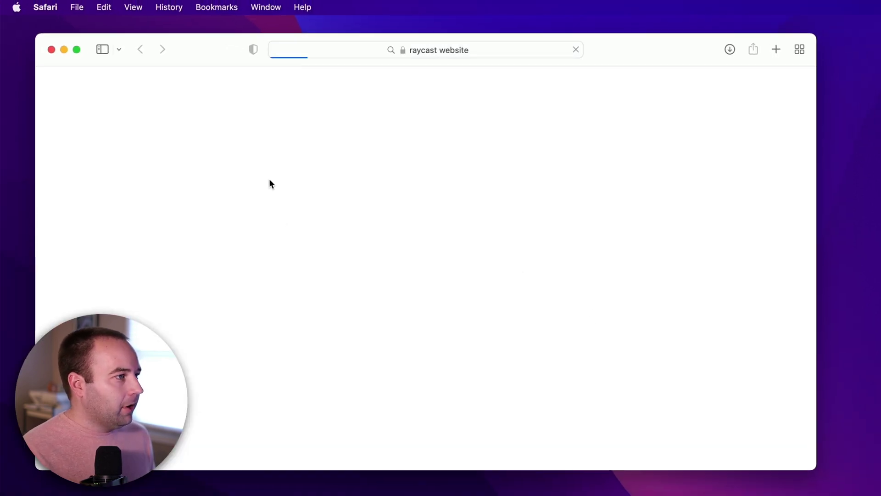
Open the Raycast homepage from the Google results and scroll through it.
click(122, 202)
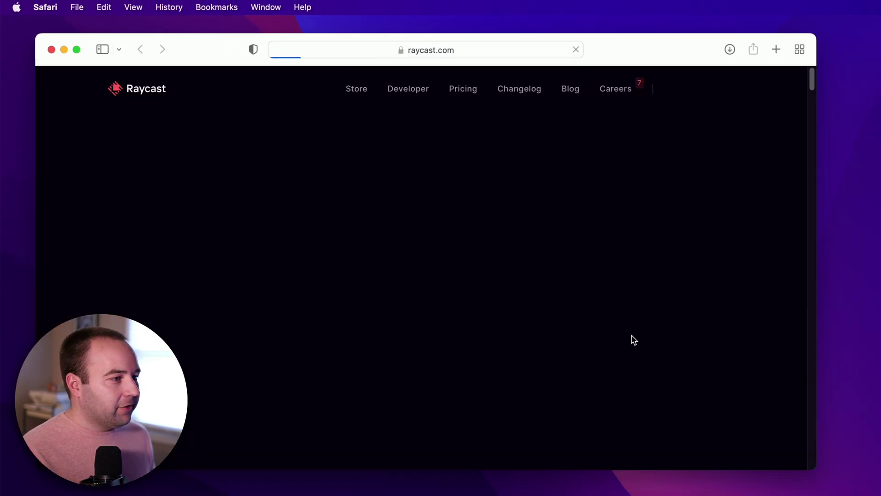
scroll(613, 229, down, 10)
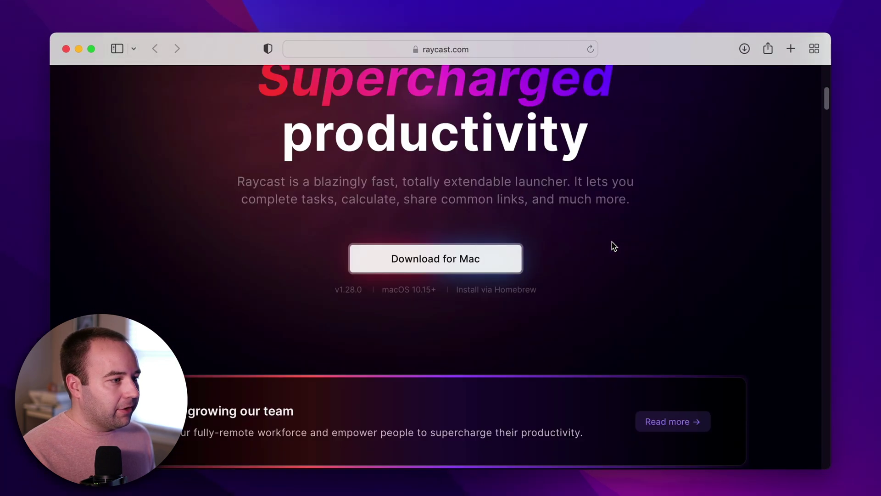
scroll(624, 257, down, 7)
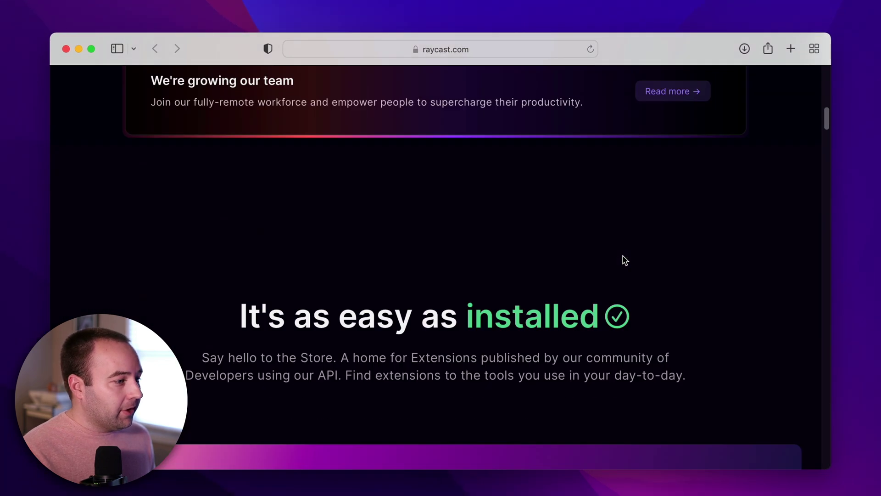
scroll(624, 259, up, 10)
scroll(624, 261, down, 6)
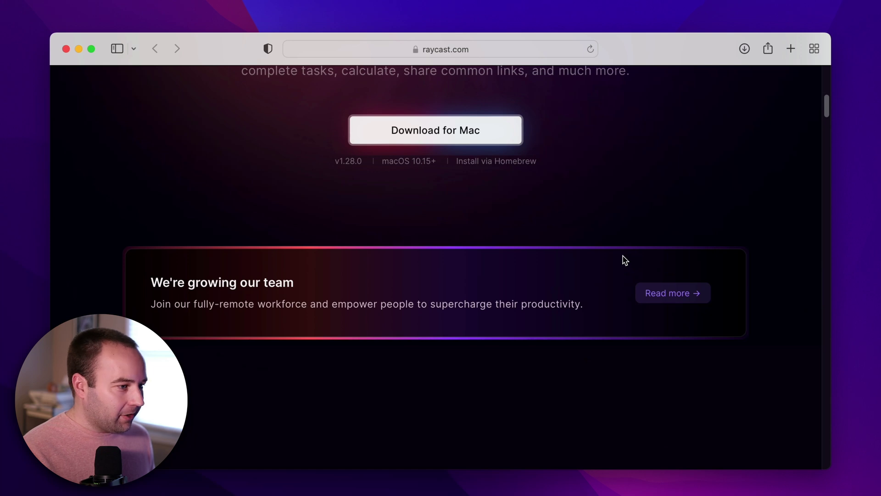
scroll(625, 260, up, 10)
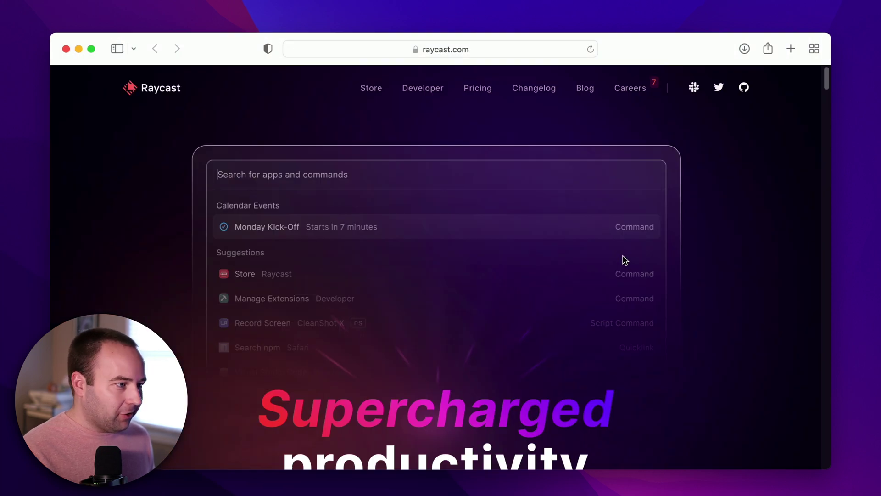
Go to the Pricing page and scroll through the Personal and Teams plans.
click(469, 88)
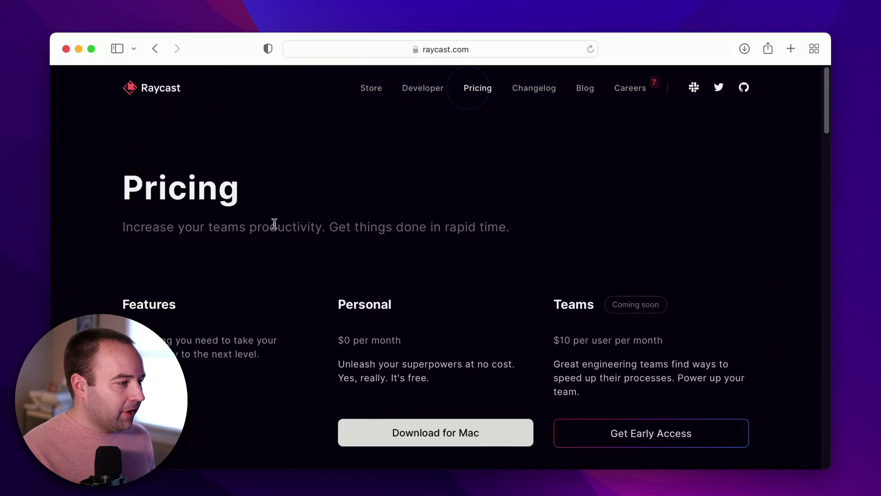
scroll(145, 232, down, 2)
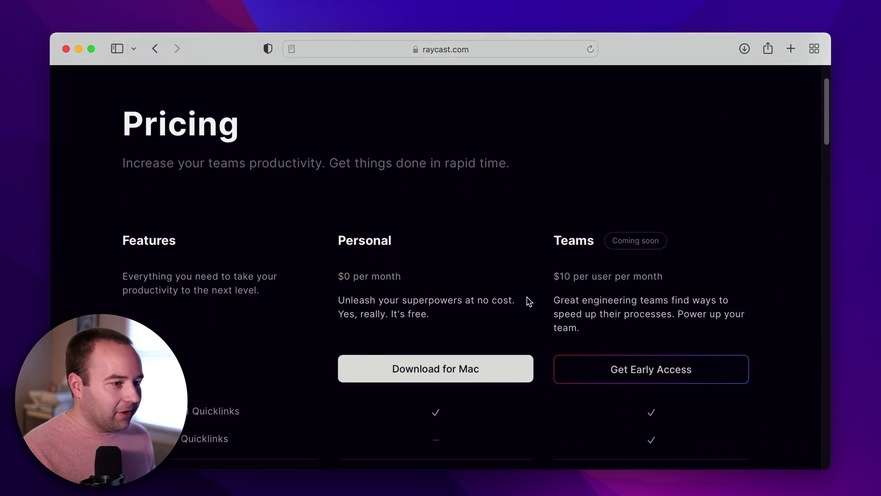
scroll(527, 324, down, 5)
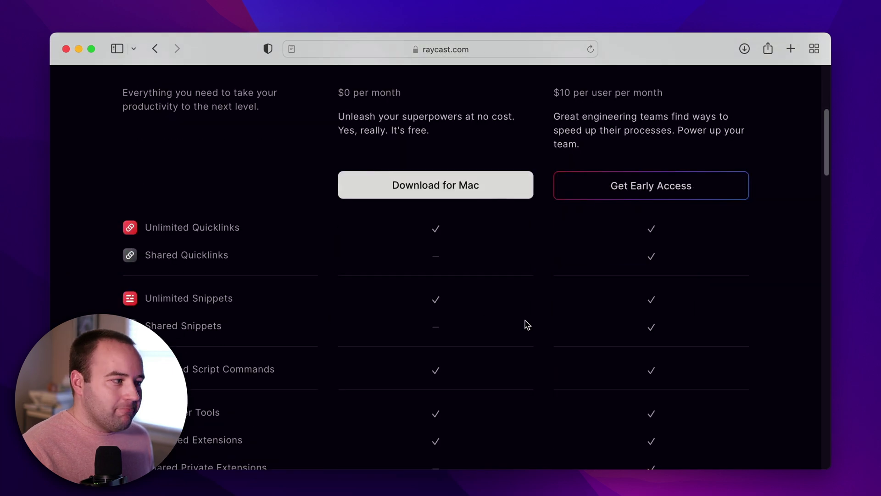
scroll(526, 325, down, 5)
scroll(525, 325, up, 10)
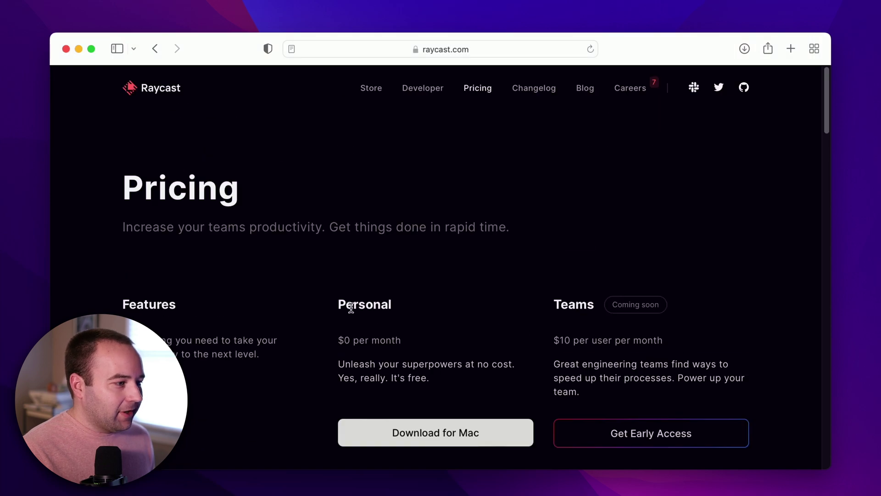